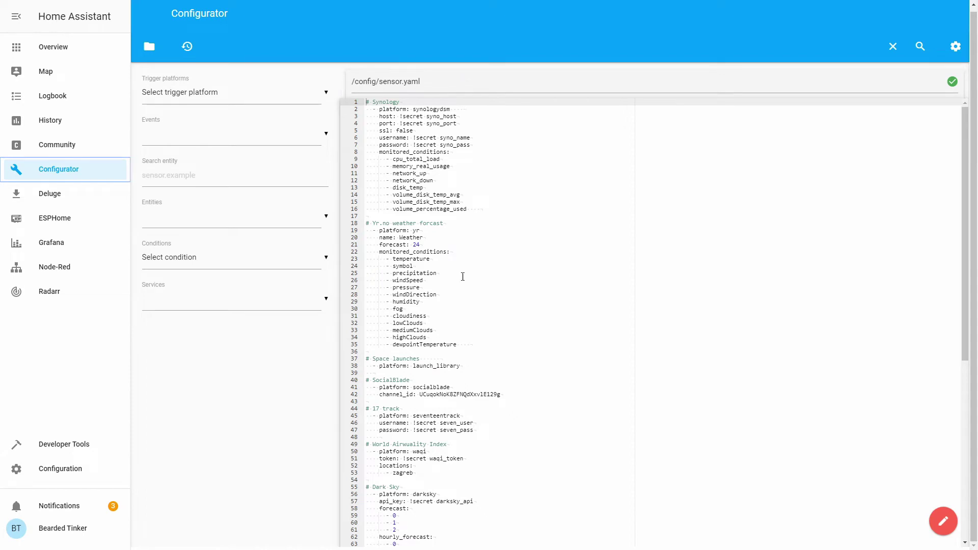
# - Append a '# Mold indicator' comment and a '- platform: mold_indicator' entry to sensor.yaml
pyautogui.scroll(-6, 451, 279)
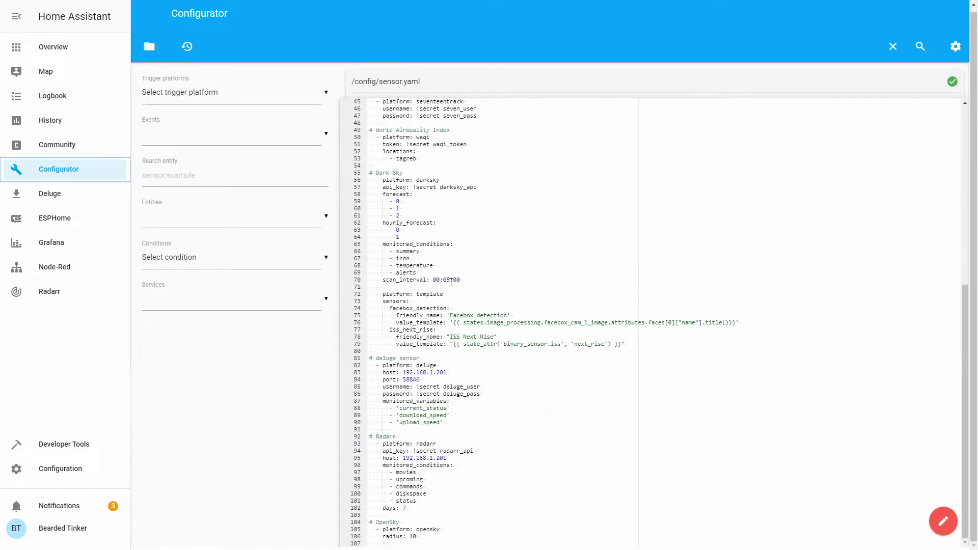
pyautogui.click(450, 543)
pyautogui.press('Return')
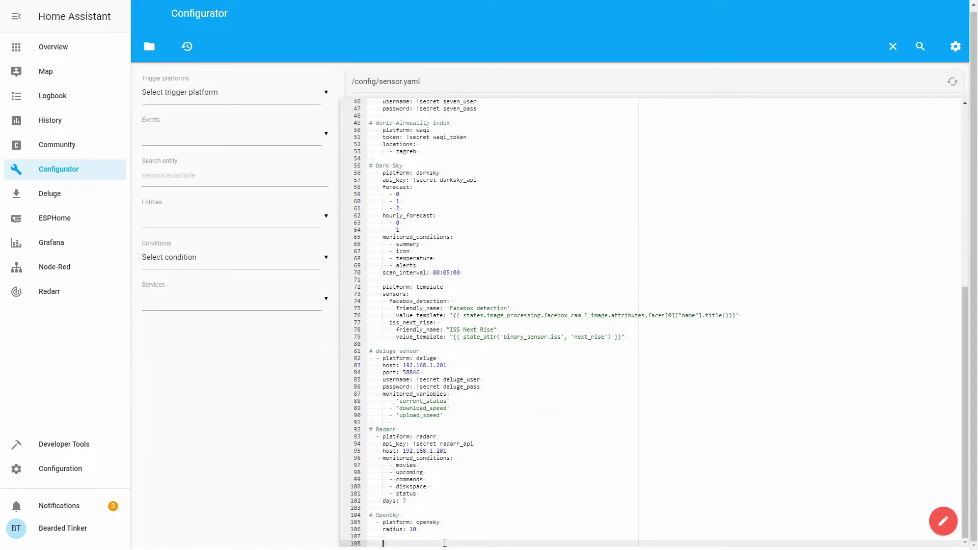
pyautogui.press('BackSpace')
pyautogui.press('BackSpace')
pyautogui.write('# ')
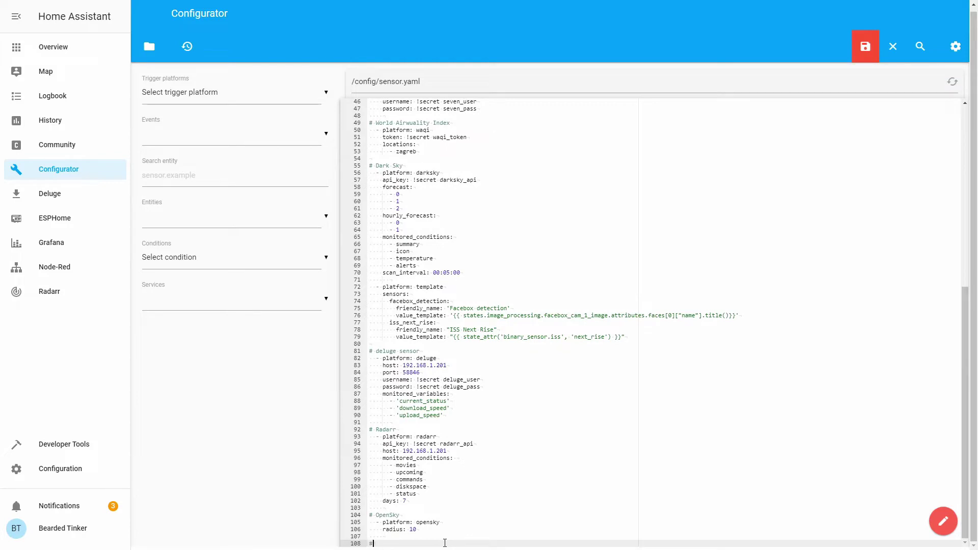
pyautogui.write('Mold insid')
pyautogui.press('BackSpace')
pyautogui.press('BackSpace')
pyautogui.press('BackSpace')
pyautogui.press('BackSpace')
pyautogui.write('dicator')
pyautogui.press('Return')
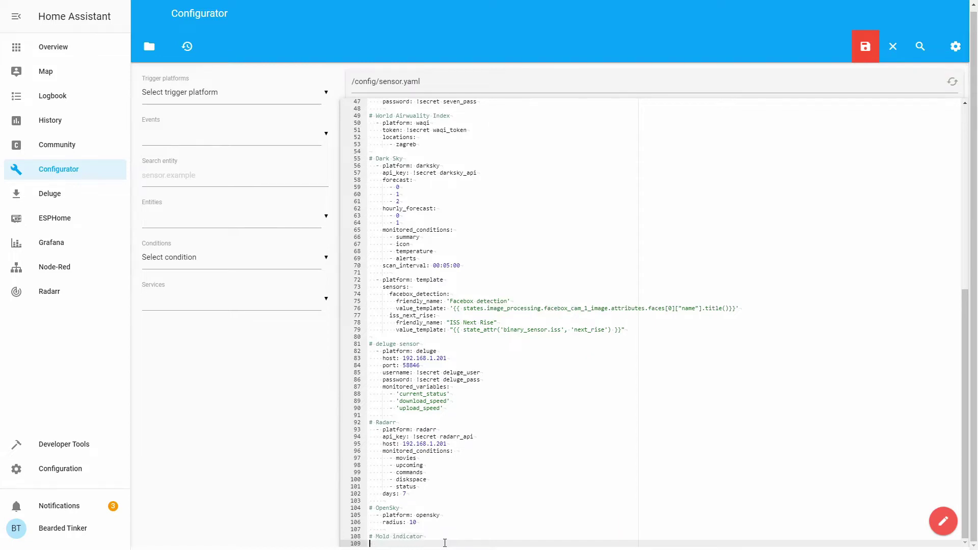
pyautogui.write('- ')
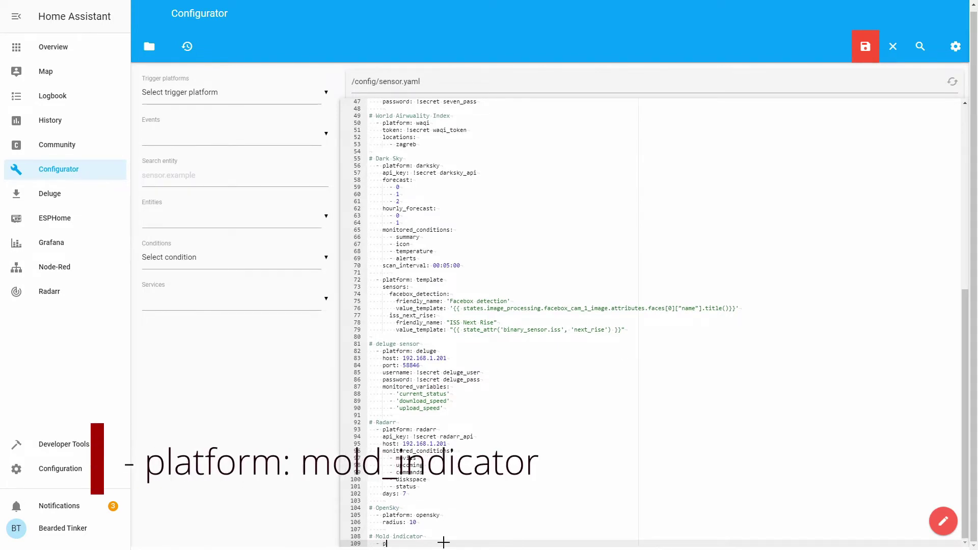
pyautogui.write('plat')
pyautogui.write('form: ')
pyautogui.write('mod')
pyautogui.write('d_indicator')
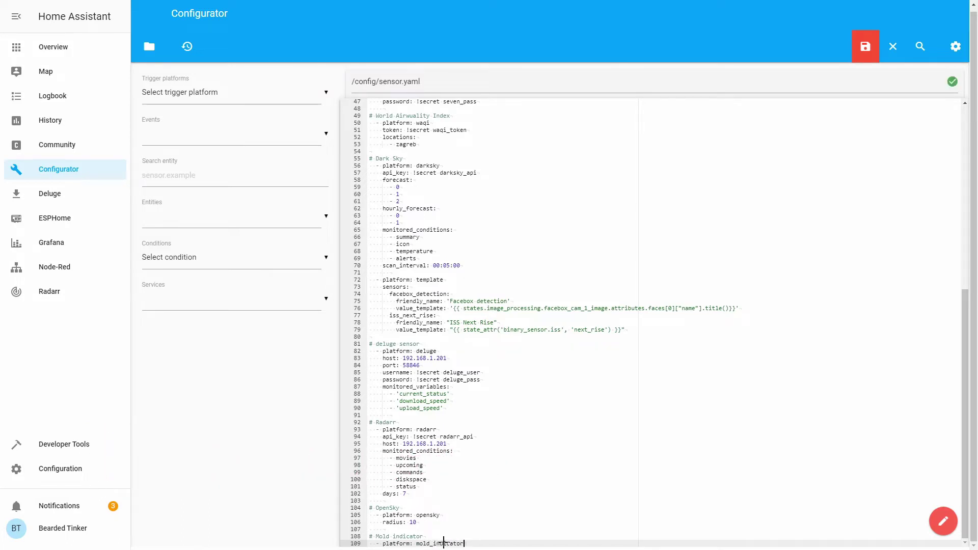
# - Name the mold indicator 'Zita room mold indicator'
pyautogui.press('Return')
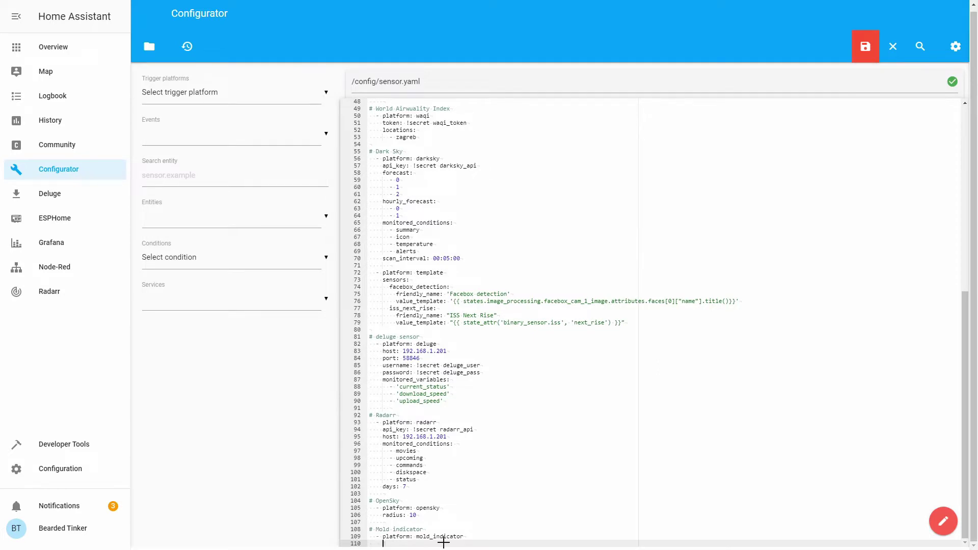
pyautogui.write('name:')
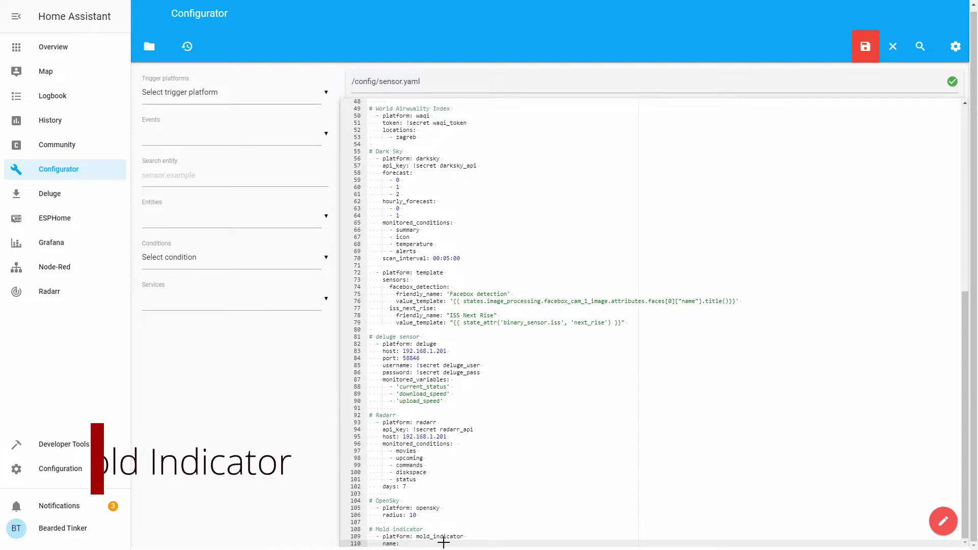
pyautogui.write('Zita ')
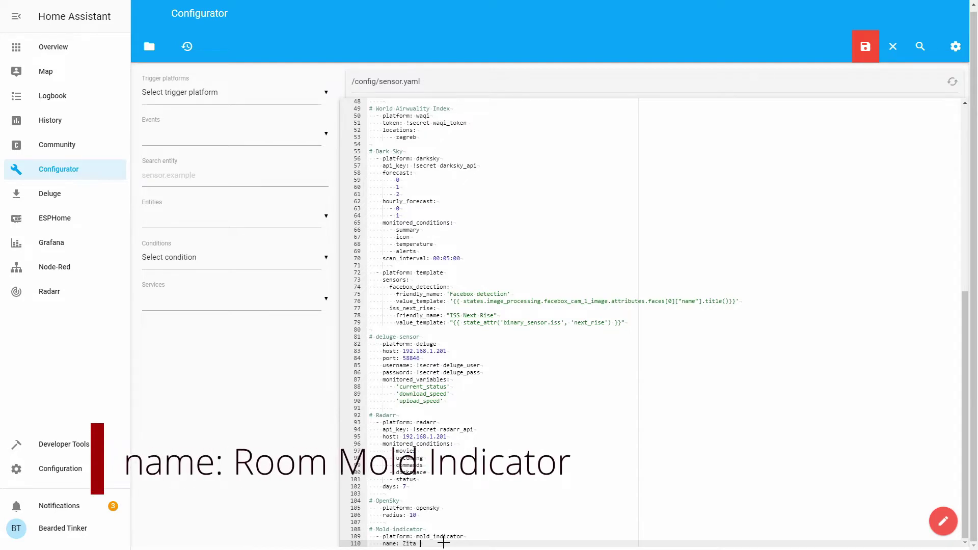
pyautogui.write('room mold indicator')
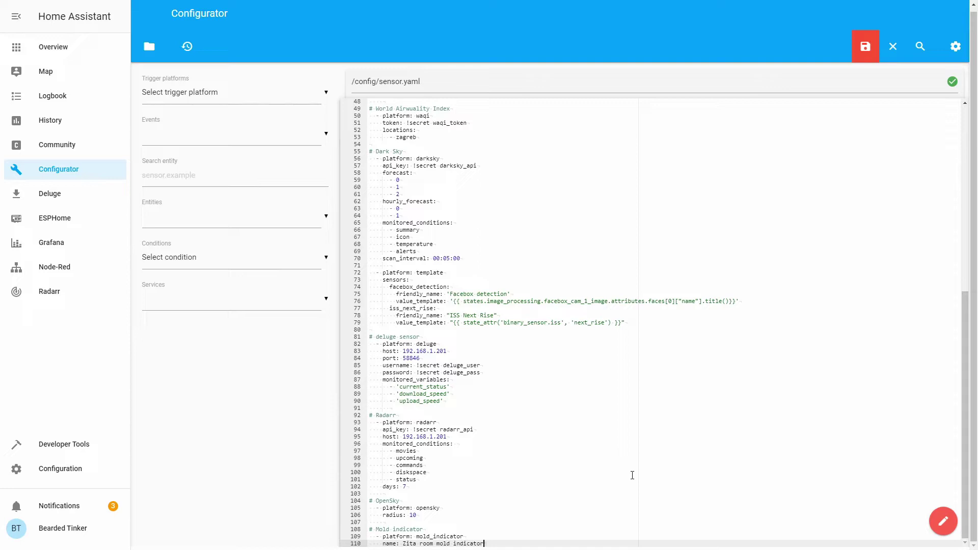
pyautogui.press('Return')
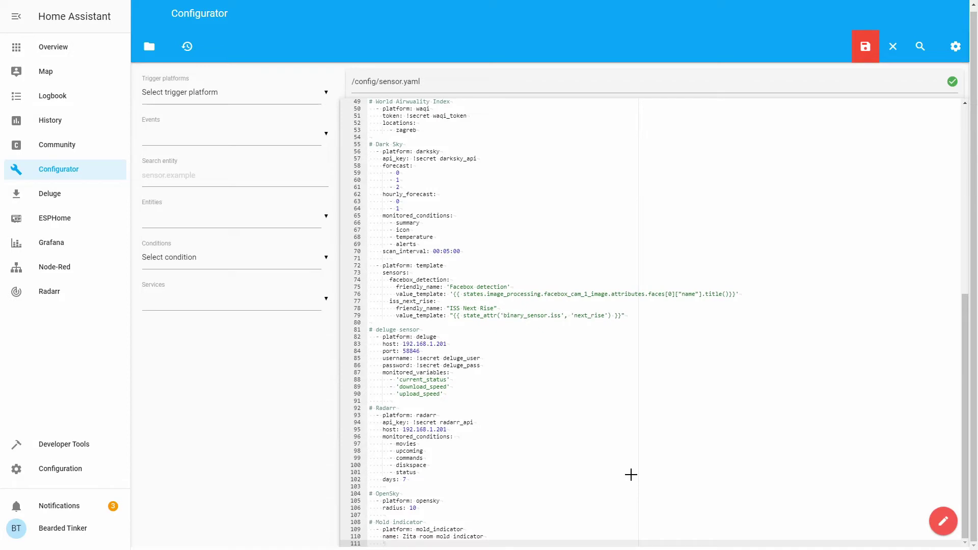
# - Set indoor_temp_sensor to sensor.zita_room_temperature
pyautogui.write('indoor')
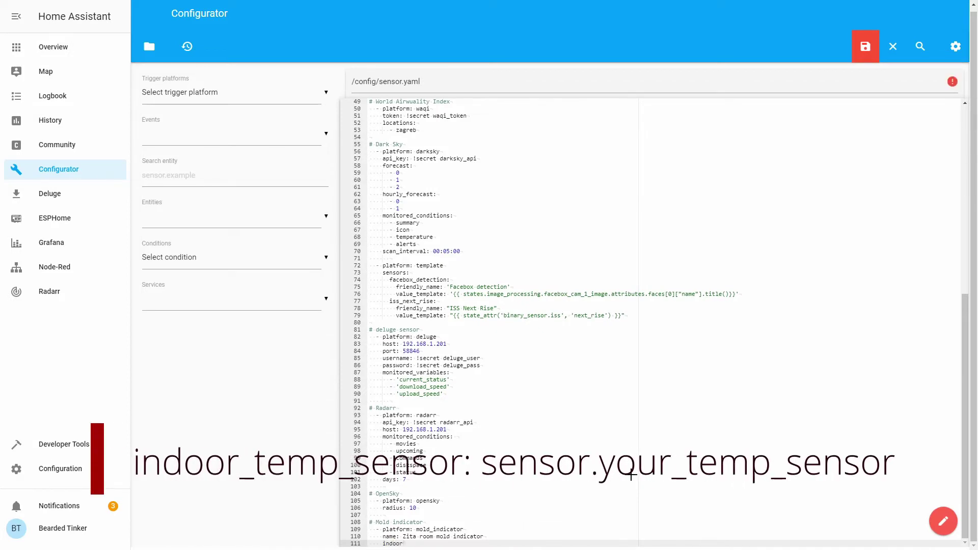
pyautogui.write('_temp_sensor:')
pyautogui.write('sensor.zita_')
pyautogui.press('BackSpace')
pyautogui.press('BackSpace')
pyautogui.press('BackSpace')
pyautogui.press('BackSpace')
pyautogui.press('BackSpace')
pyautogui.press('BackSpace')
pyautogui.press('BackSpace')
pyautogui.write('r.zita_room_temperat')
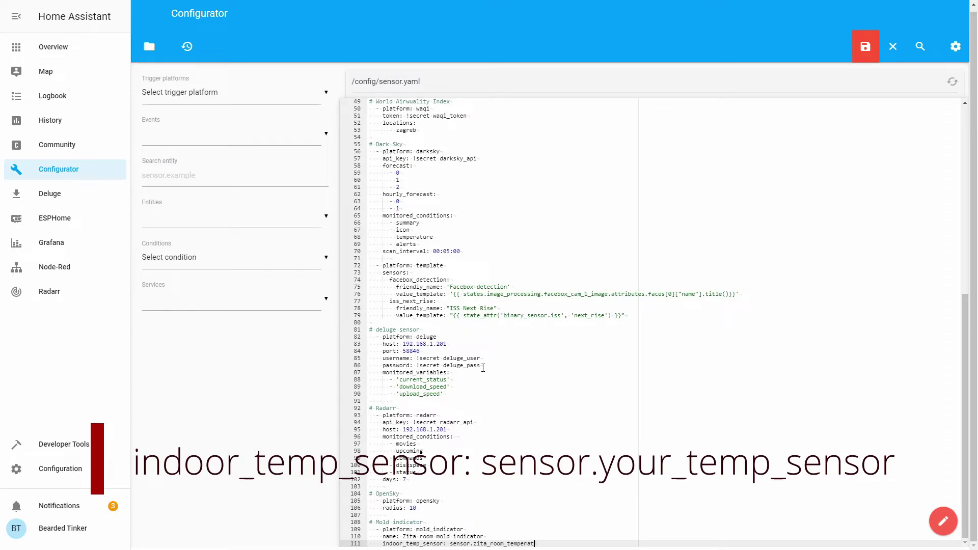
pyautogui.write('ure')
pyautogui.press('Return')
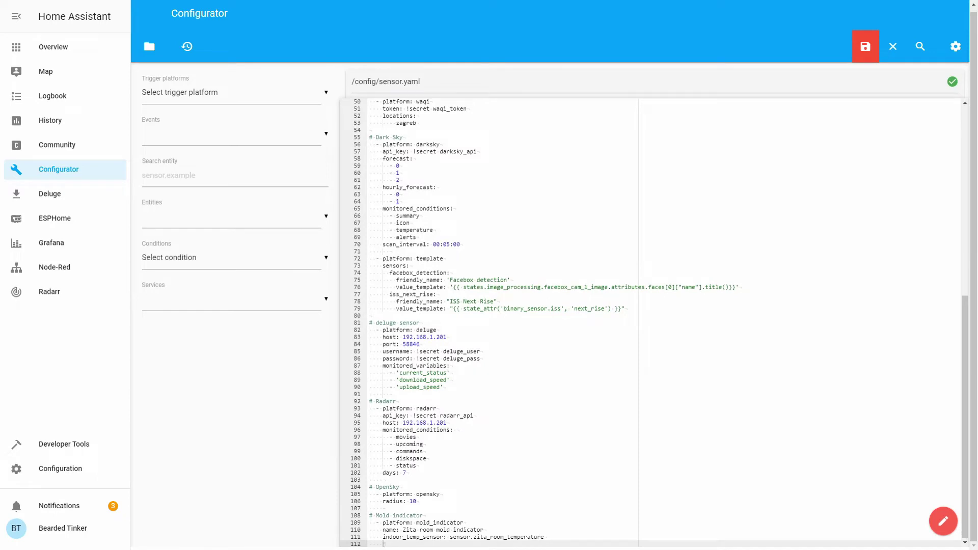
# - Set indoor_humidity_sensor to the Zita room humidity sensor and outdoor_temp_sensor to sensor.weather_temperature
pyautogui.write('i')
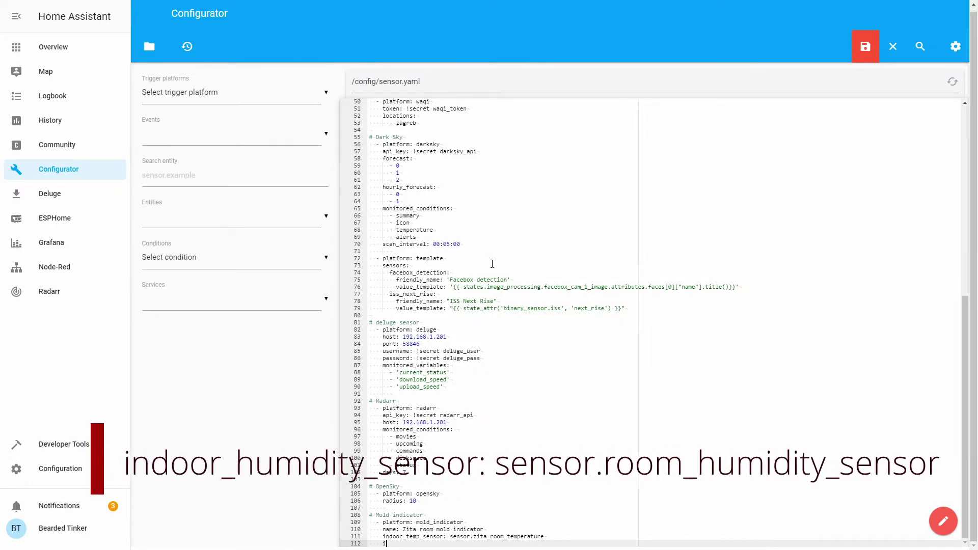
pyautogui.write('ndoor_humidity_sensor: sensor.zita.')
pyautogui.write('room')
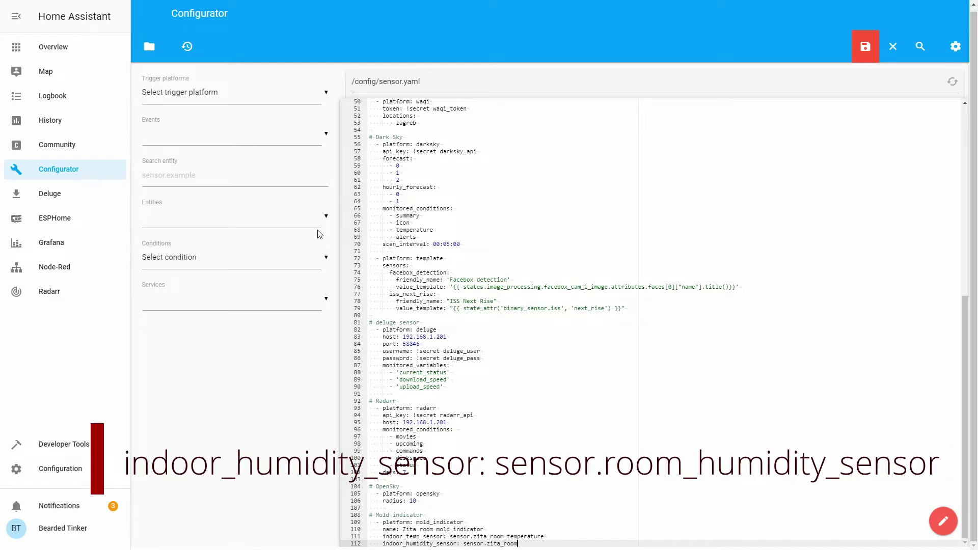
pyautogui.write('_humidity')
pyautogui.press('Return')
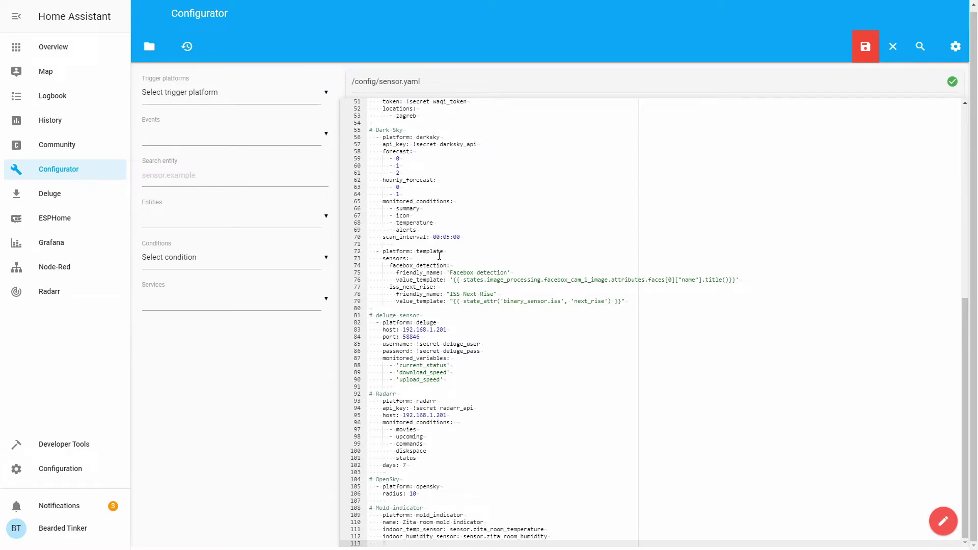
pyautogui.write('outdoor_t')
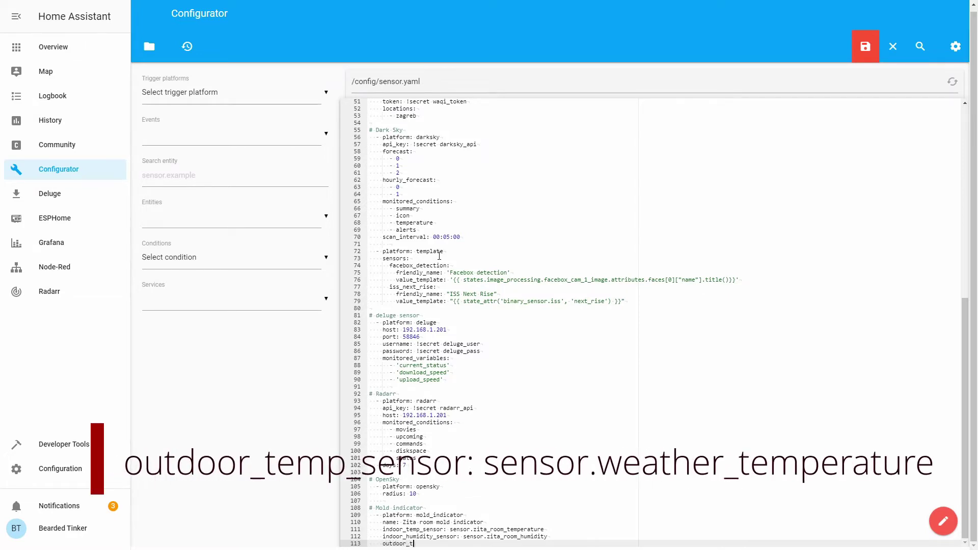
pyautogui.write('emp_sensor: sensor.weather_temperature')
pyautogui.press('Return')
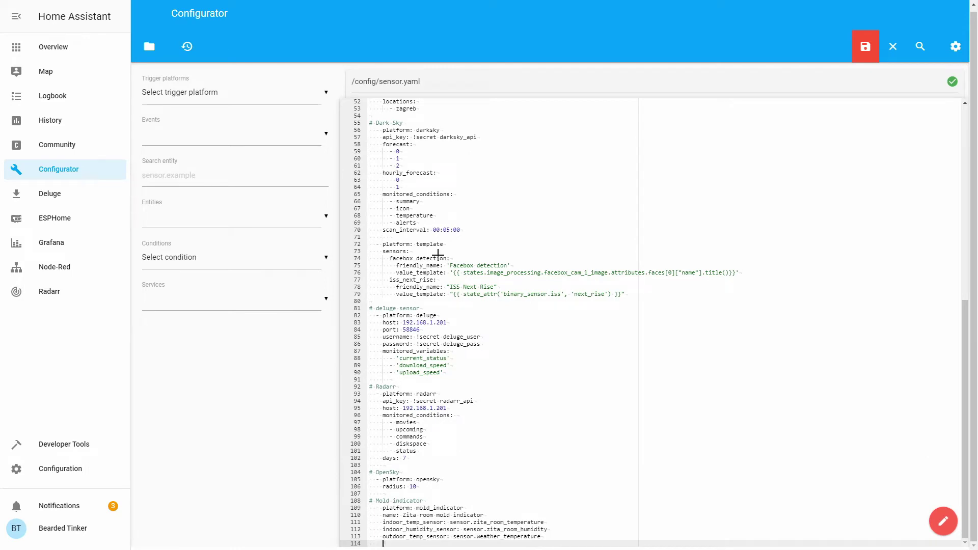
# - Add 'calibration_factor: 1.5' as the last line of the mold indicator entry
pyautogui.write('calibratio')
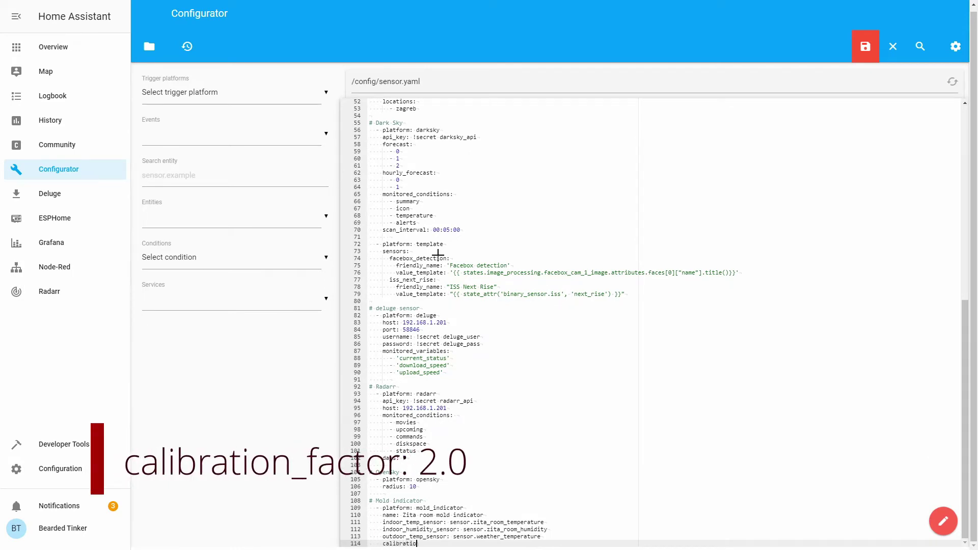
pyautogui.write('n_factor:')
pyautogui.write('1.5')
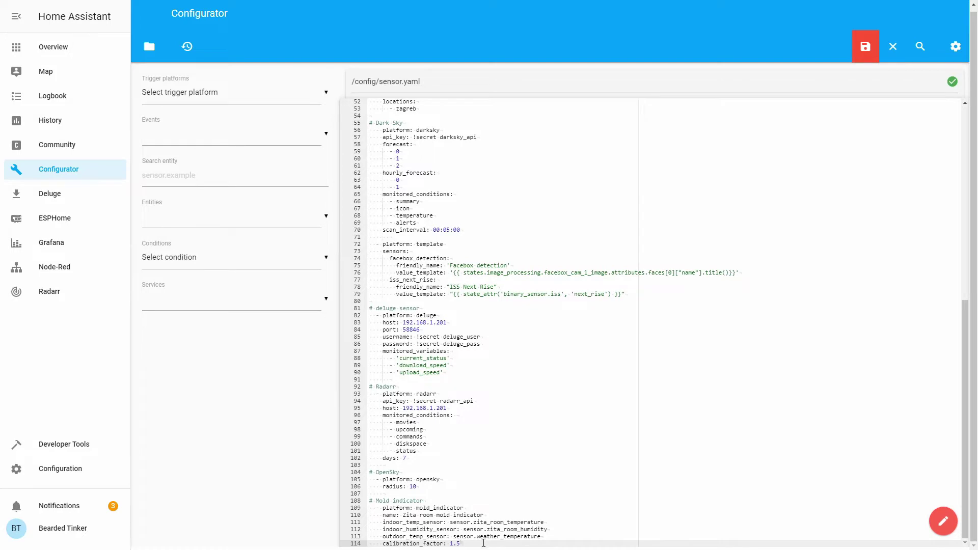
# - Duplicate the mold indicator block and rename the copy 'Luka room mold indicator'
pyautogui.moveTo(485, 541); pyautogui.dragTo(356, 511)
pyautogui.hotkey('ctrl', 'c')
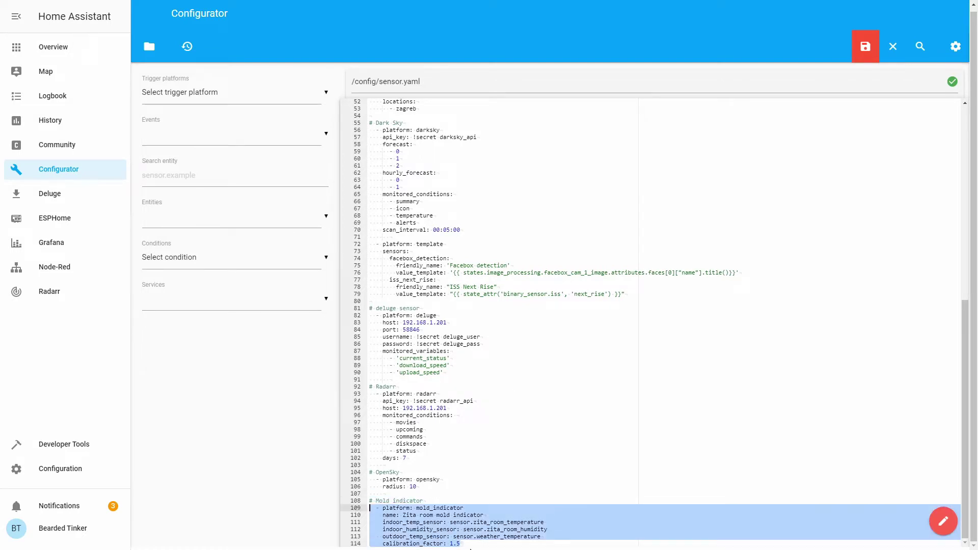
pyautogui.click(474, 544)
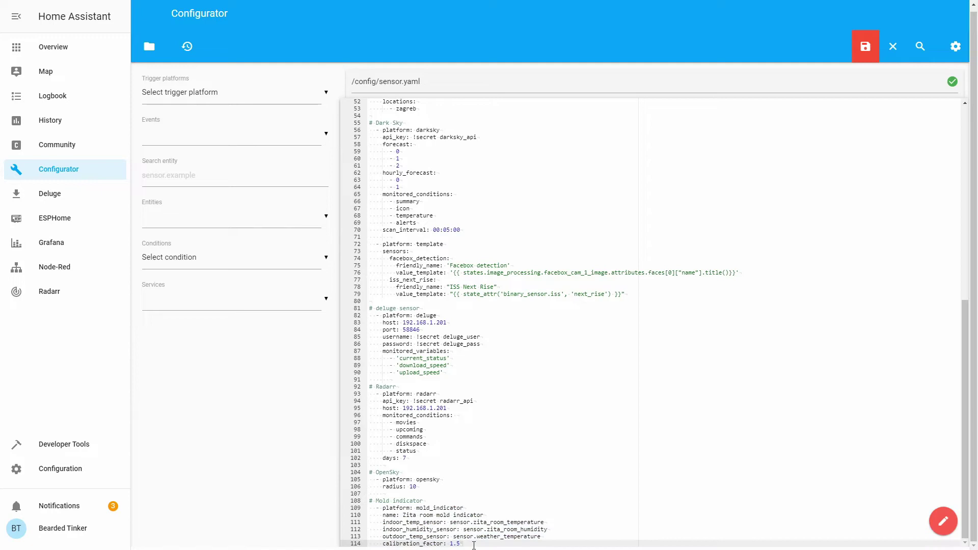
pyautogui.press('Return')
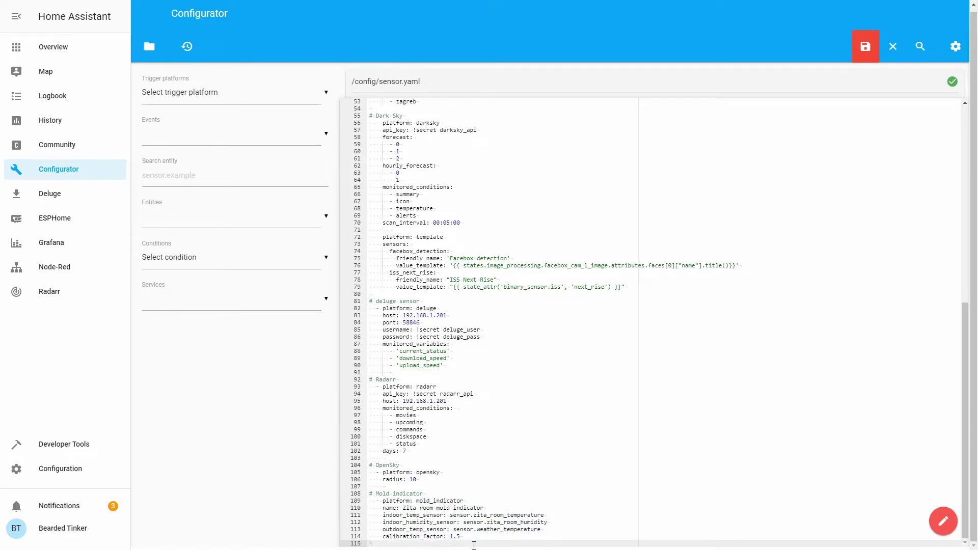
pyautogui.hotkey('ctrl', 'v')
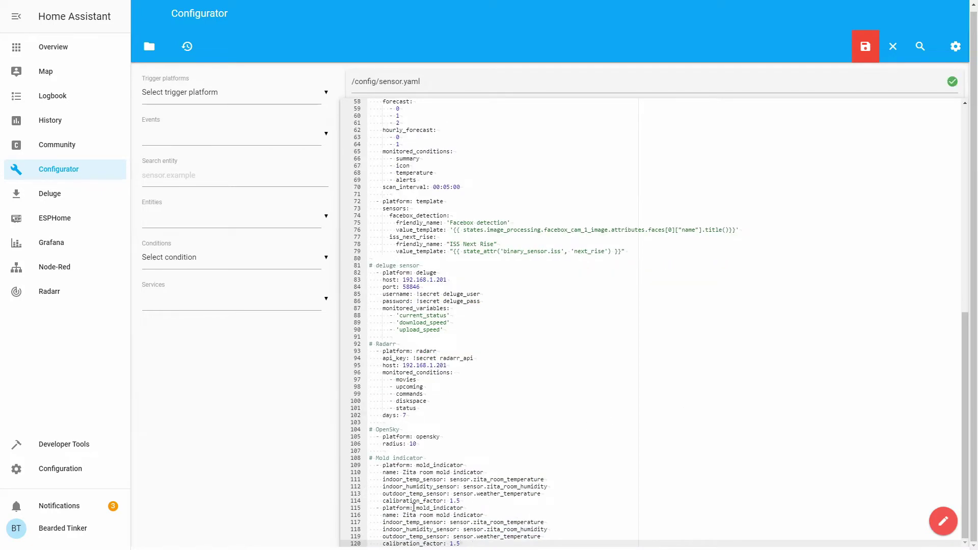
pyautogui.doubleClick(406, 516)
pyautogui.write('Luka')
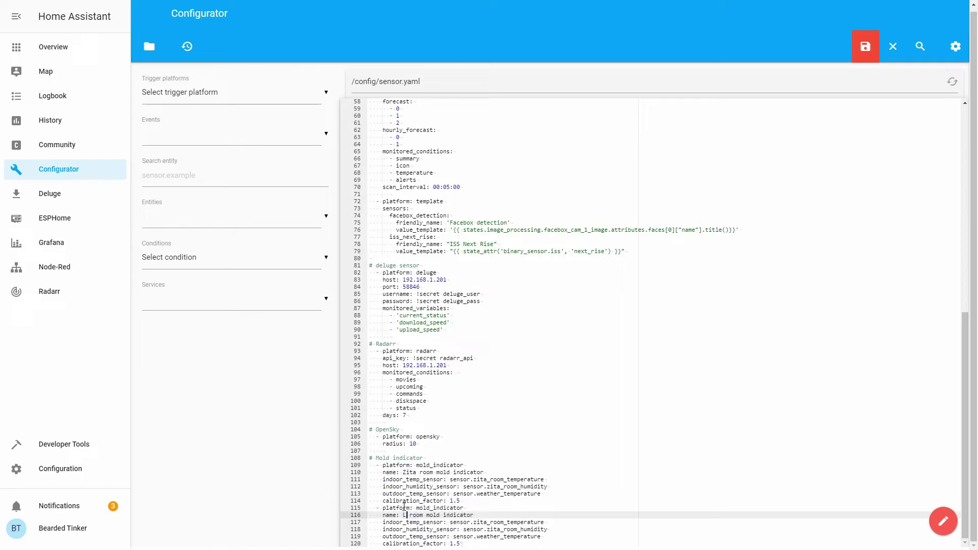
pyautogui.hotkey('ctrl', 's')
# - Switch the copy's humidity and temperature sensors from zita to luka and save
pyautogui.click(487, 529)
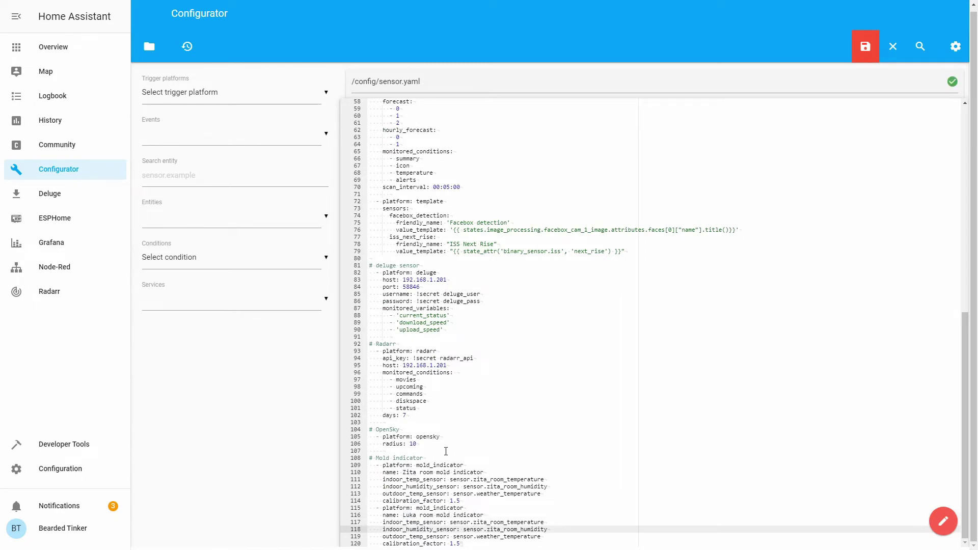
pyautogui.press('Delete')
pyautogui.press('Delete')
pyautogui.press('Delete')
pyautogui.press('Delete')
pyautogui.write('luka')
pyautogui.hotkey('ctrl', 's')
pyautogui.press('Up')
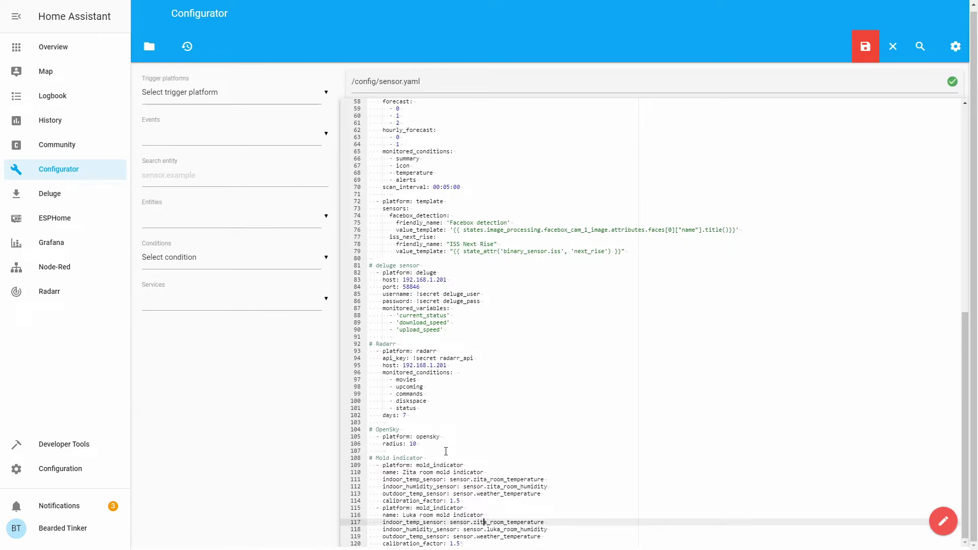
pyautogui.press('Right')
pyautogui.hotkey('shift', 'Left')
pyautogui.hotkey('shift', 'Left')
pyautogui.hotkey('shift', 'Left')
pyautogui.hotkey('shift', 'Left')
pyautogui.write('luka')
pyautogui.hotkey('ctrl', 's')
pyautogui.press('Down')
pyautogui.press('Down')
pyautogui.press('Down')
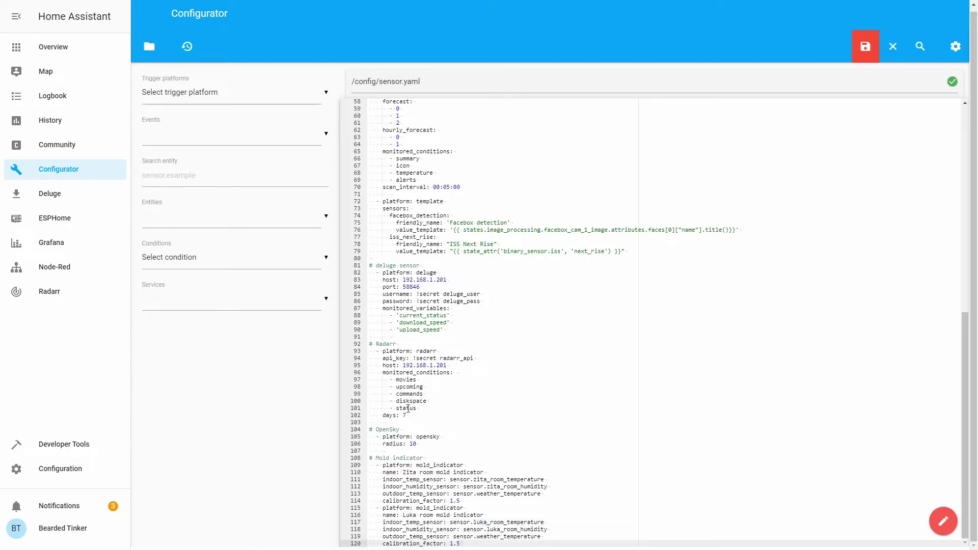
# - Save sensor.yaml, run Check Config in Server Controls, and confirm a restart
pyautogui.click(876, 49)
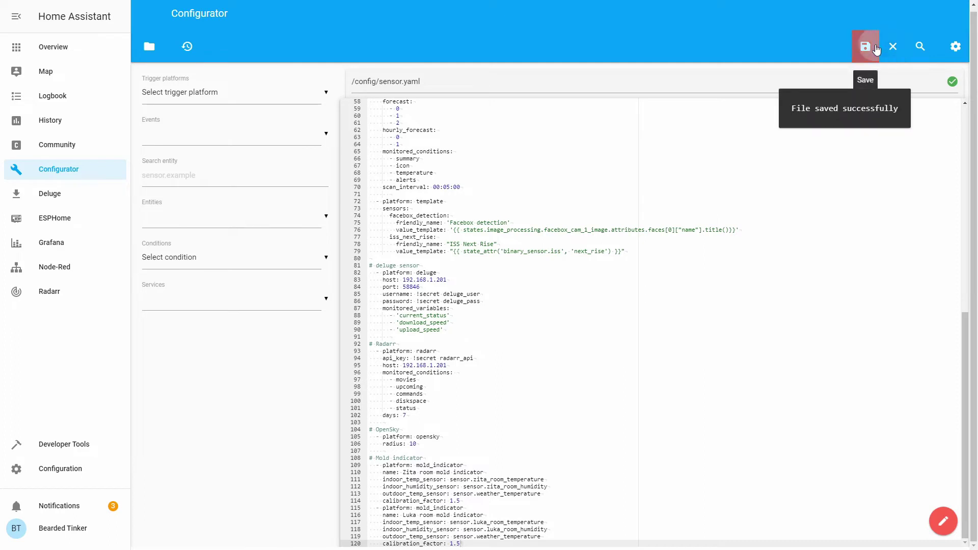
pyautogui.click(115, 468)
pyautogui.click(537, 372)
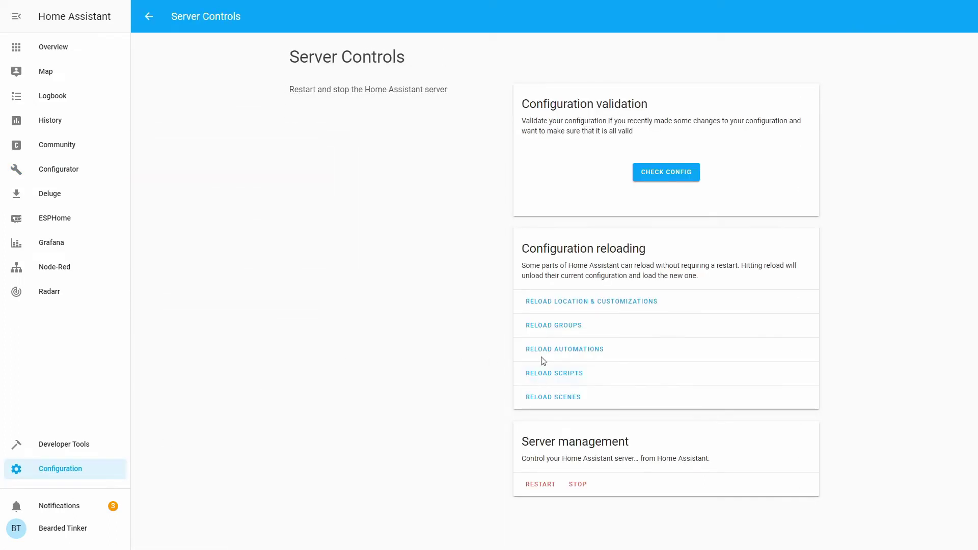
pyautogui.click(685, 175)
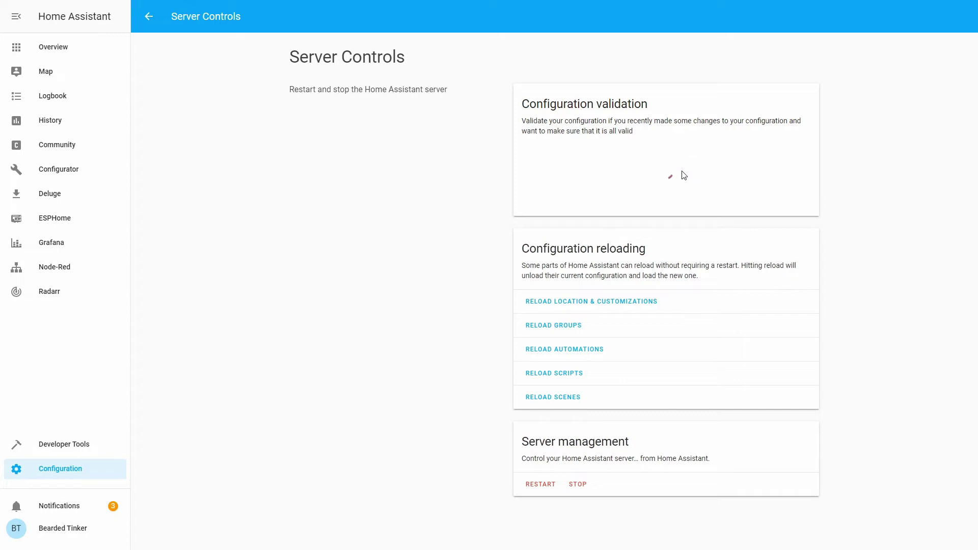
pyautogui.click(542, 492)
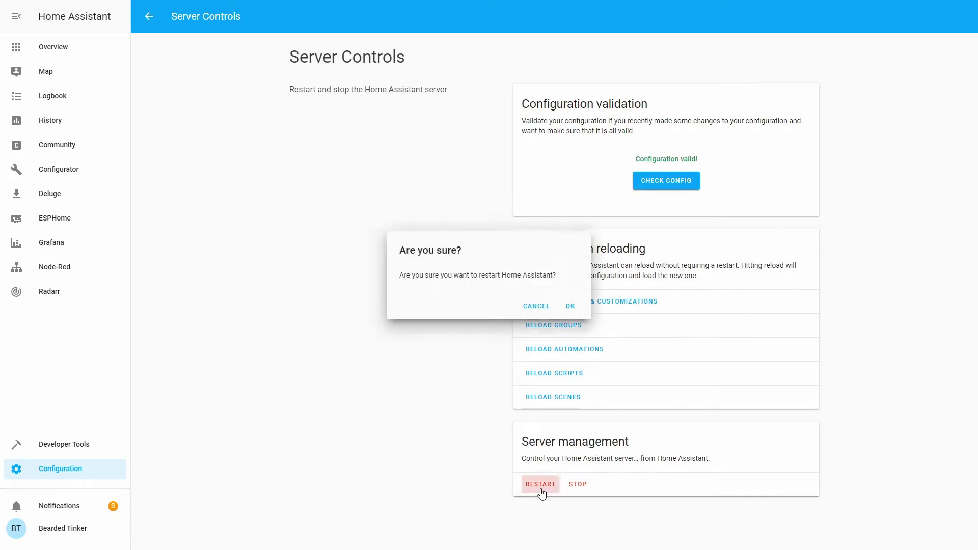
pyautogui.click(570, 309)
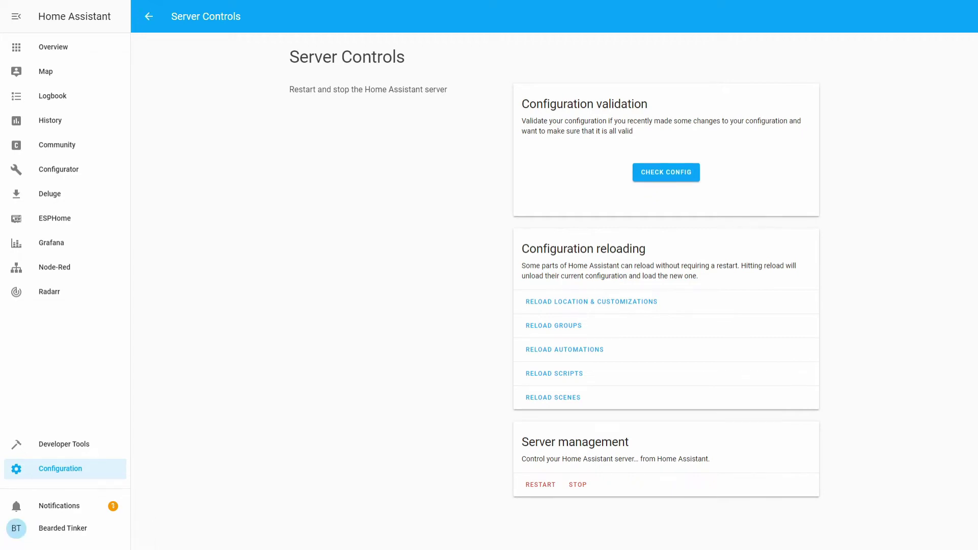
# - Put the Climate dashboard view into edit mode and add a new Entities card
pyautogui.click(59, 46)
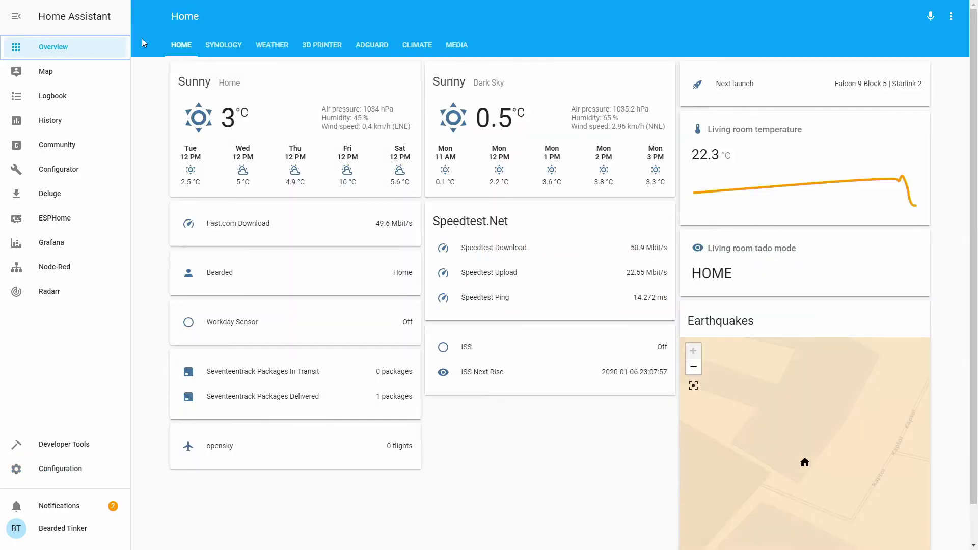
pyautogui.click(427, 49)
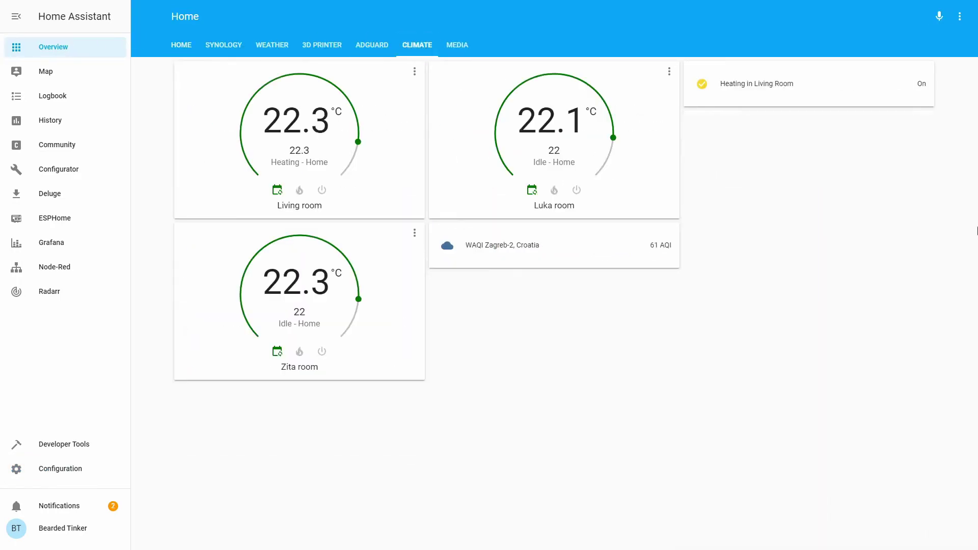
pyautogui.click(958, 20)
pyautogui.click(940, 31)
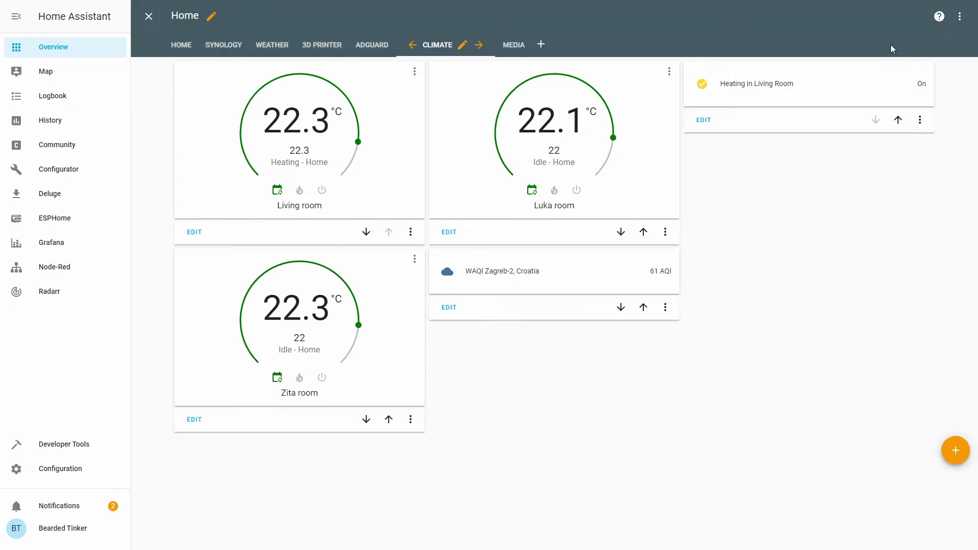
pyautogui.click(955, 451)
pyautogui.click(649, 194)
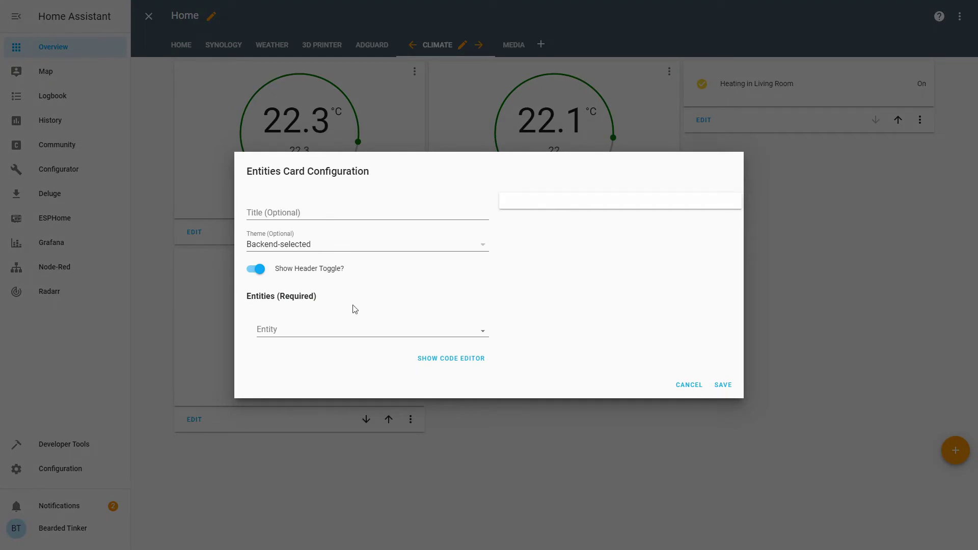
# - Add sensor.luka_room_mold_indicator and sensor.zita_room_mold_indicator to the card, save it, and exit edit mode
pyautogui.click(351, 330)
pyautogui.write('mold')
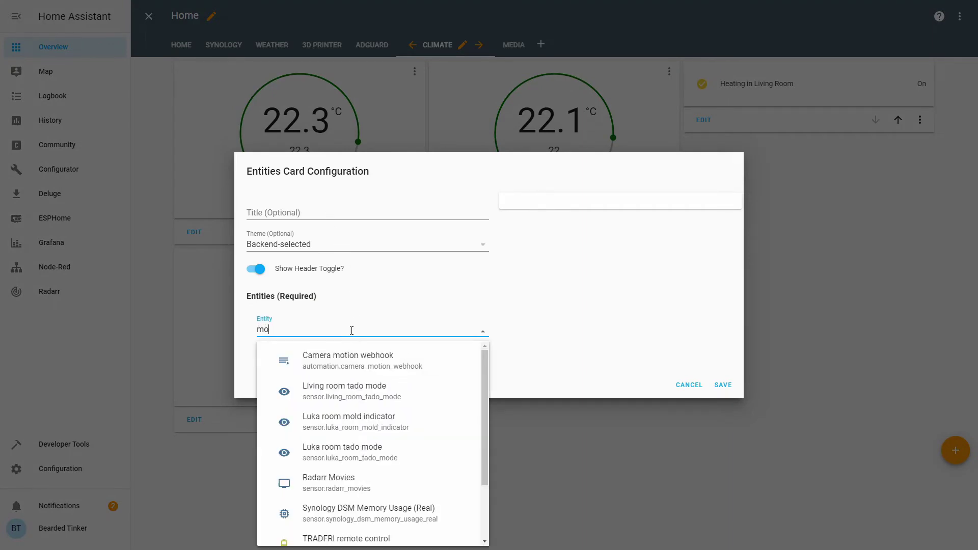
pyautogui.click(354, 362)
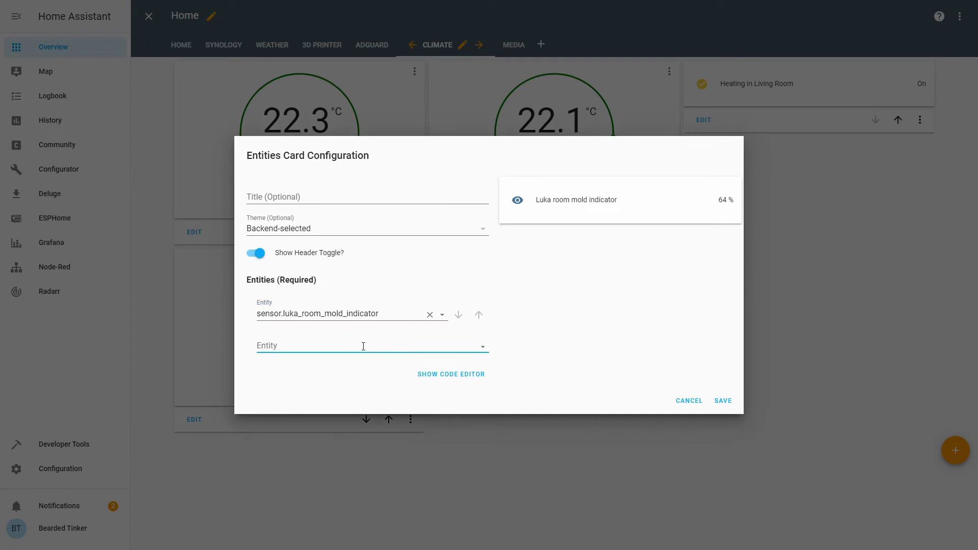
pyautogui.click(362, 343)
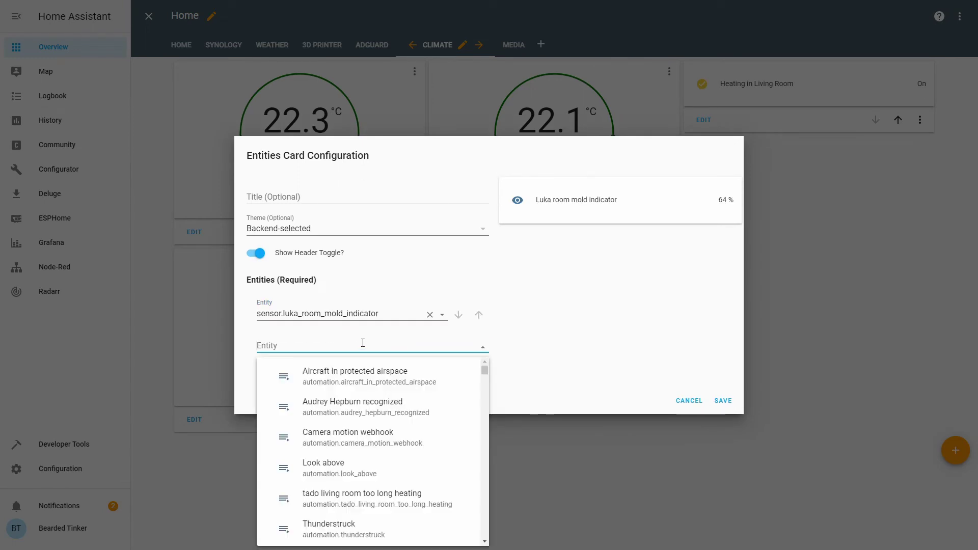
pyautogui.write('mol')
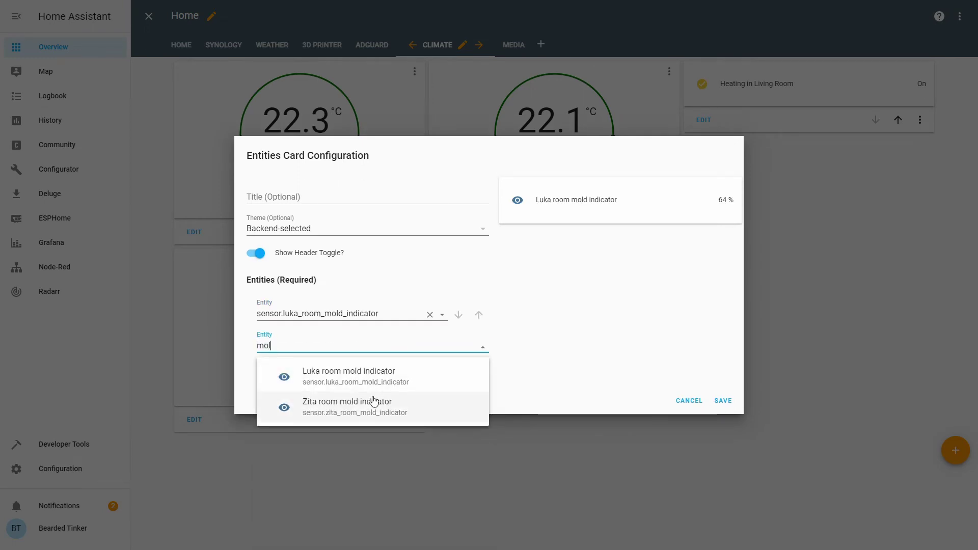
pyautogui.click(374, 401)
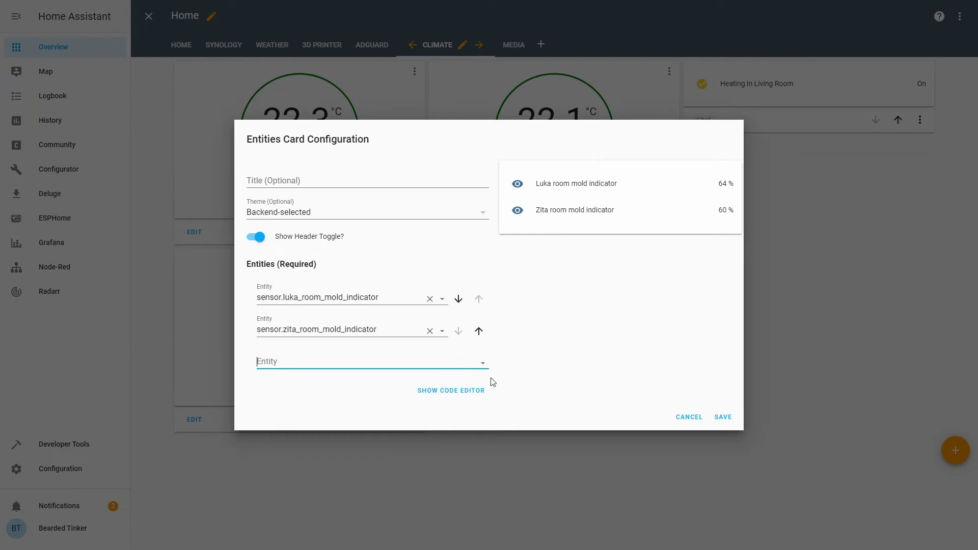
pyautogui.click(721, 418)
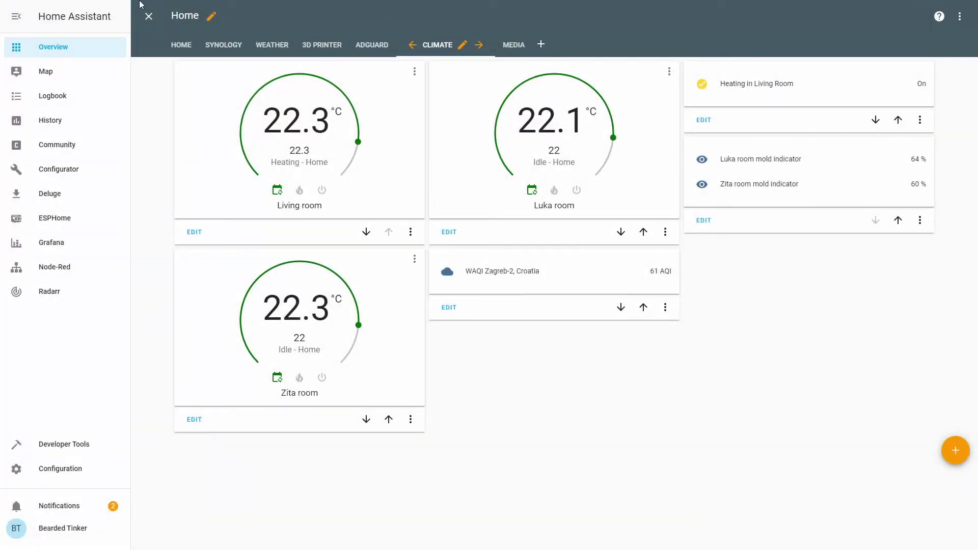
pyautogui.click(144, 20)
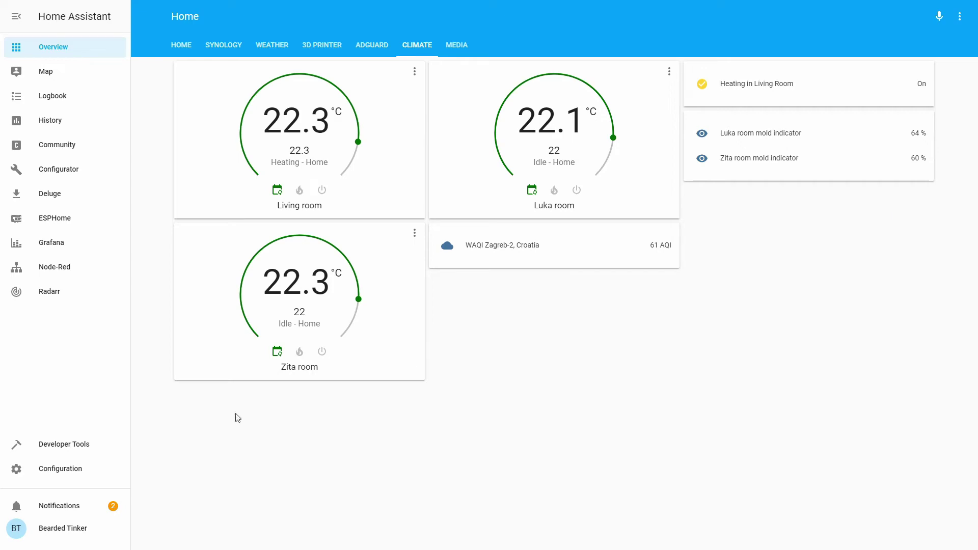
# - Create a blank automation named 'Luka room mold warning'
pyautogui.click(83, 472)
pyautogui.click(550, 227)
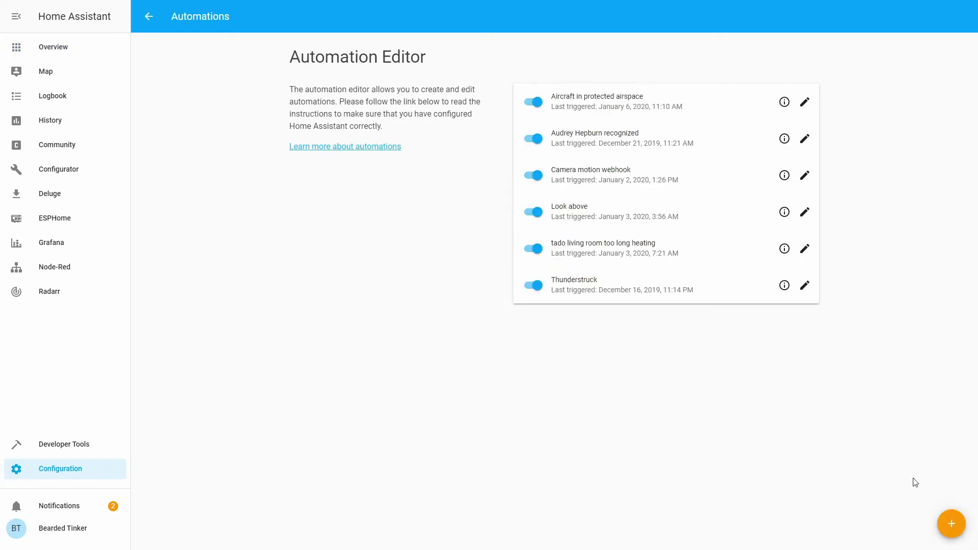
pyautogui.click(948, 525)
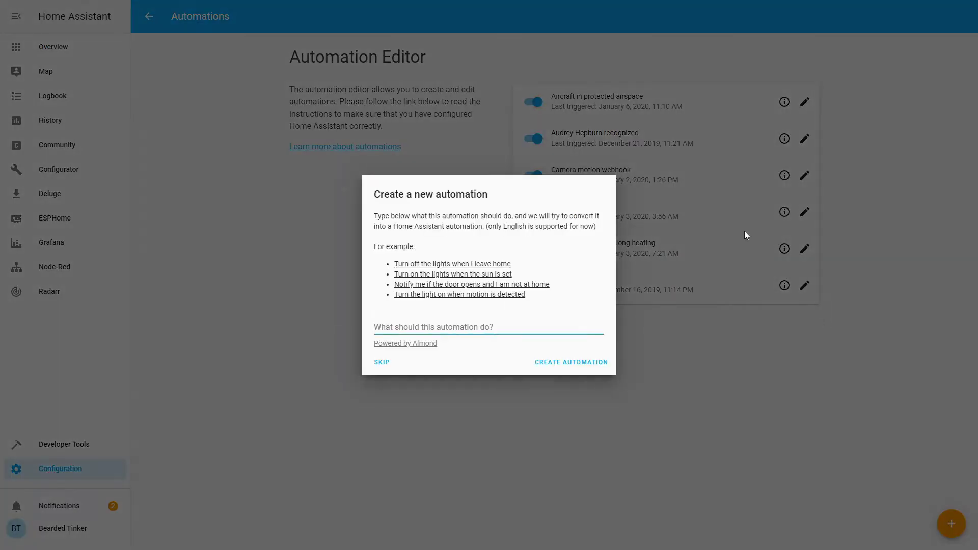
pyautogui.click(380, 363)
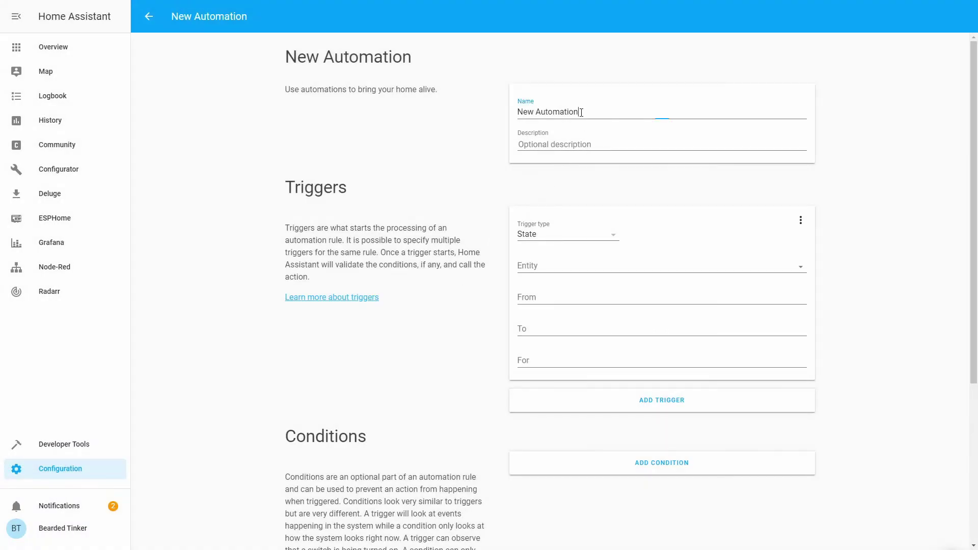
pyautogui.moveTo(579, 111); pyautogui.dragTo(391, 107)
pyautogui.write('Lu')
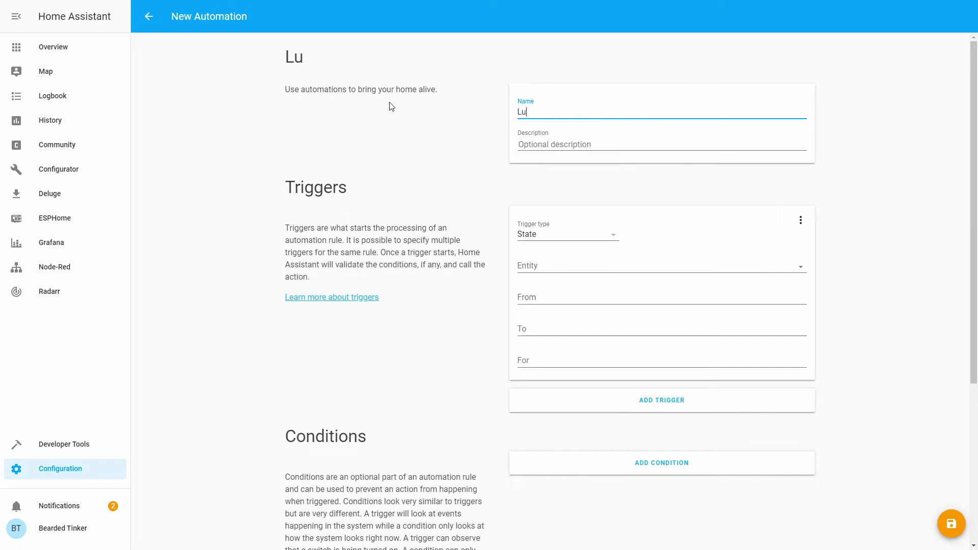
pyautogui.press('BackSpace')
pyautogui.write('uka room mol')
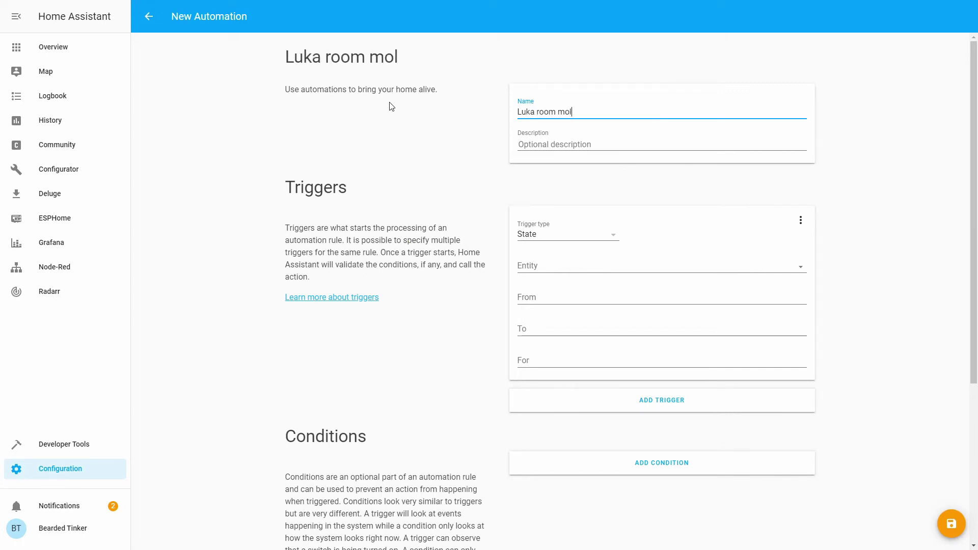
pyautogui.write('d warning')
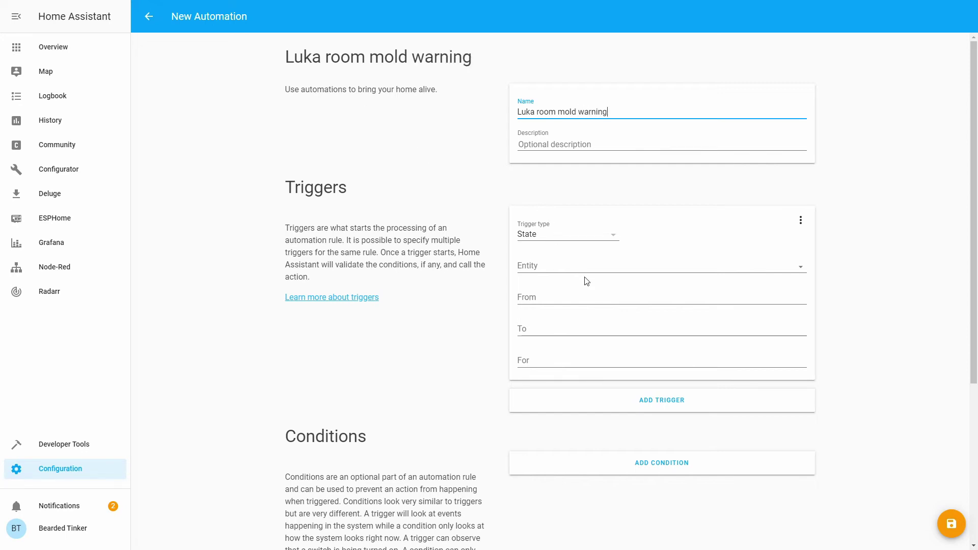
# - Trigger it when sensor.luka_room_mold_indicator is 70 for 00:05:00
pyautogui.click(589, 261)
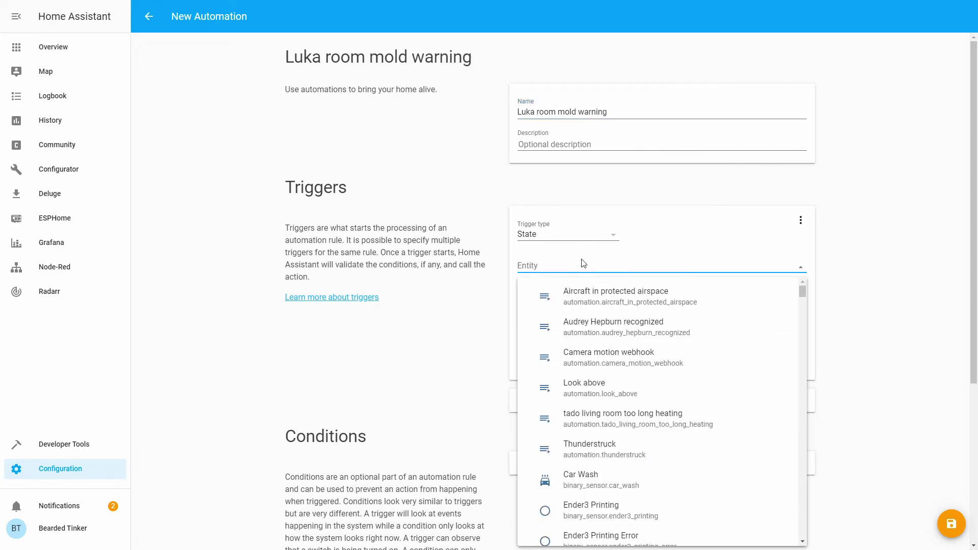
pyautogui.write('mol')
pyautogui.press('Down')
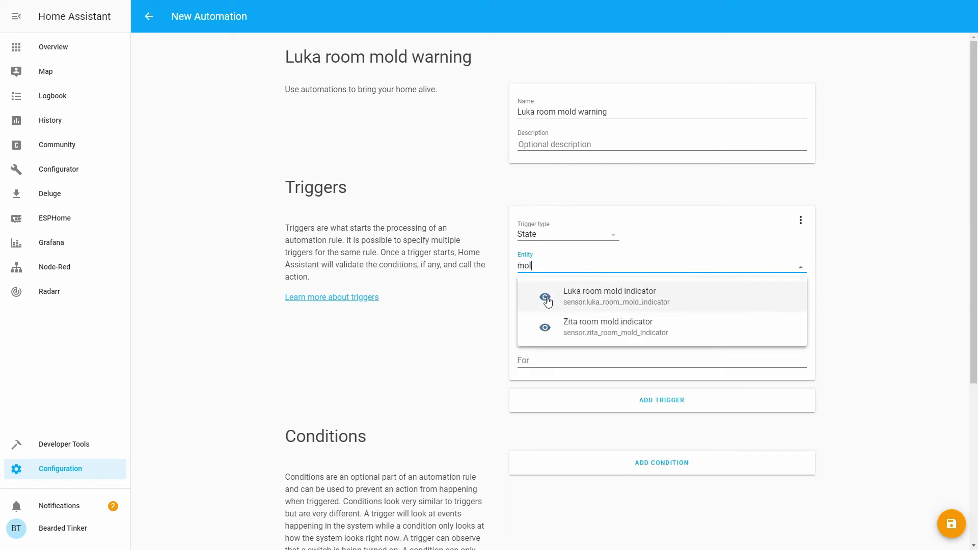
pyautogui.press('Return')
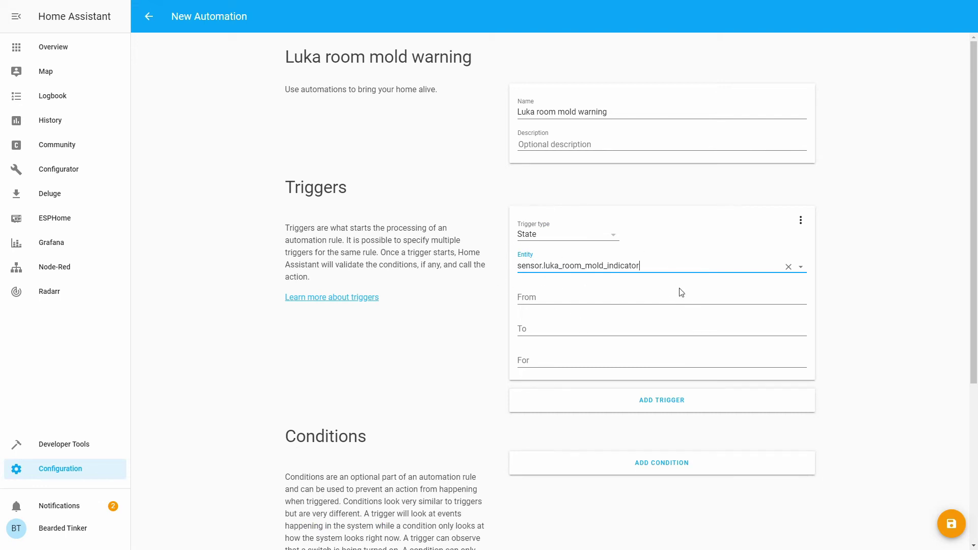
pyautogui.click(549, 325)
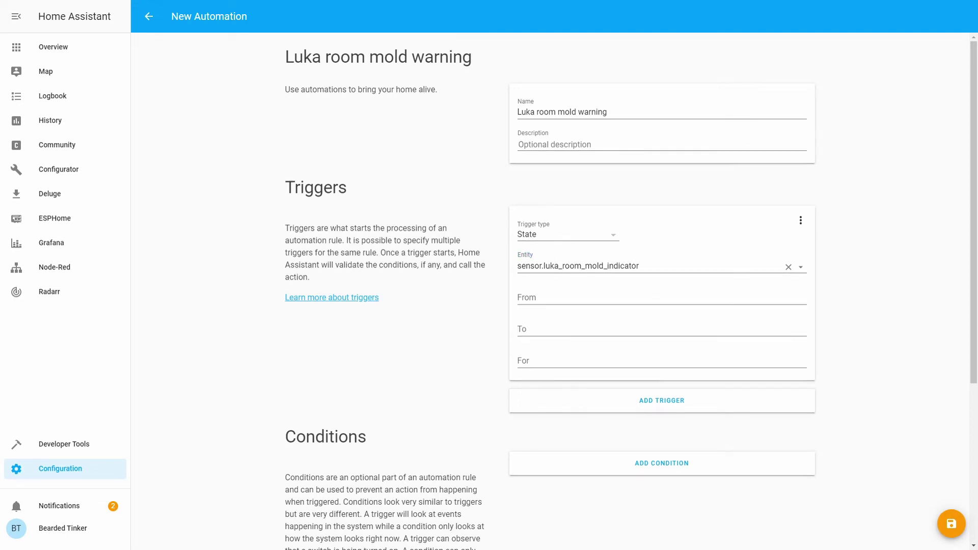
pyautogui.click(557, 337)
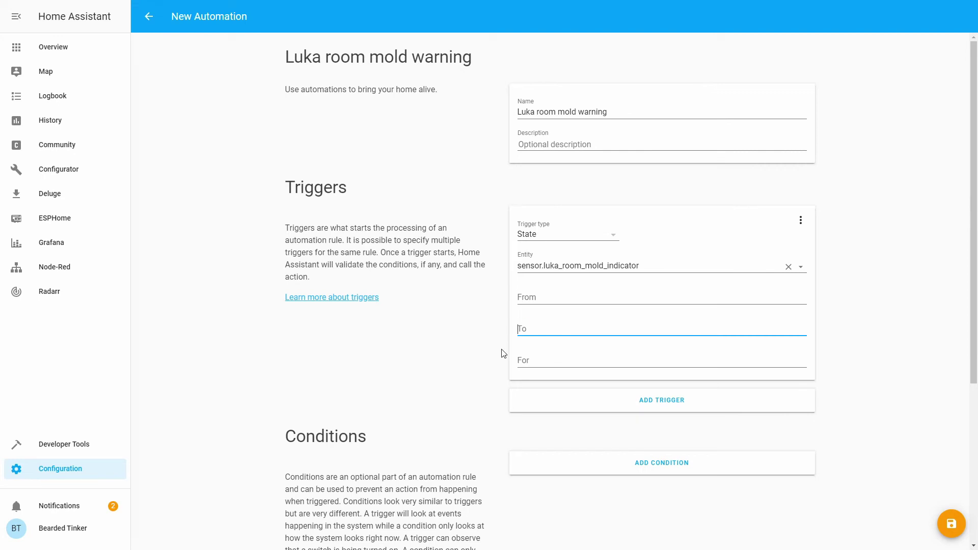
pyautogui.write('70')
pyautogui.click(634, 356)
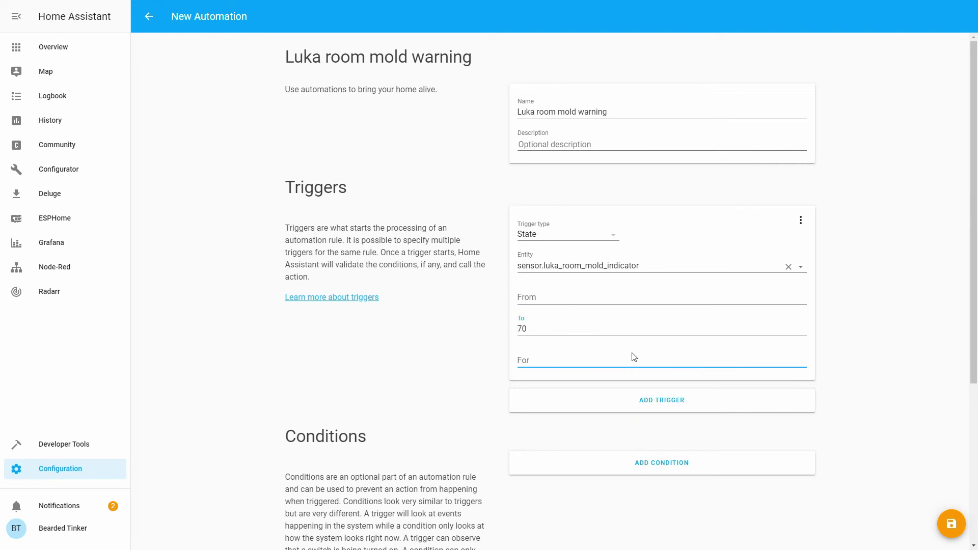
pyautogui.write('00:05:0')
pyautogui.write('00')
pyautogui.scroll(-5, 458, 370)
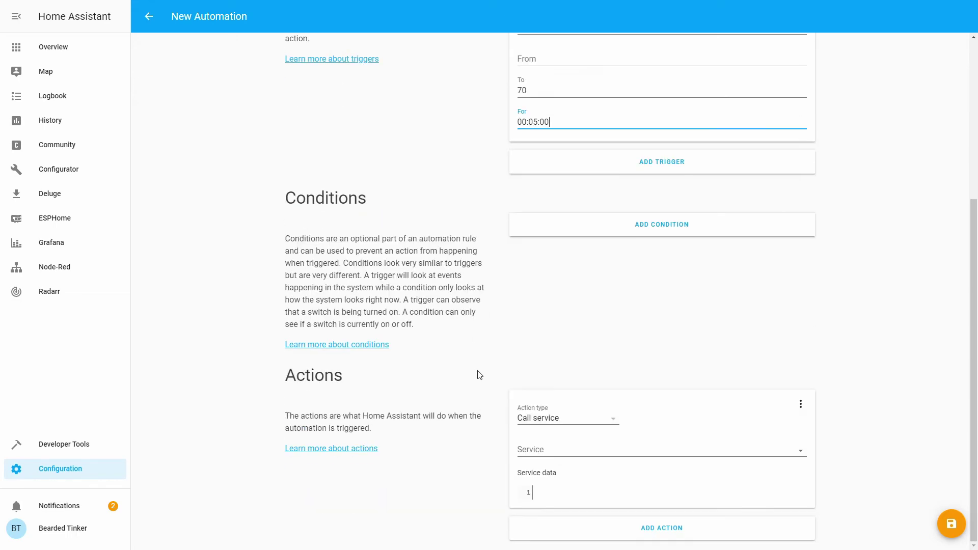
# - Make the action a call to the notify.beardedbot service
pyautogui.click(610, 423)
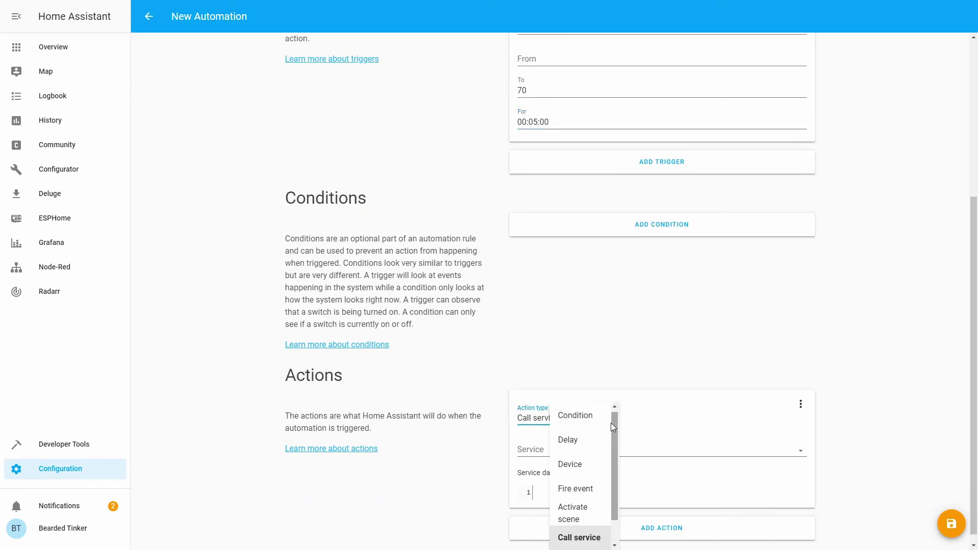
pyautogui.click(671, 445)
pyautogui.write('noti')
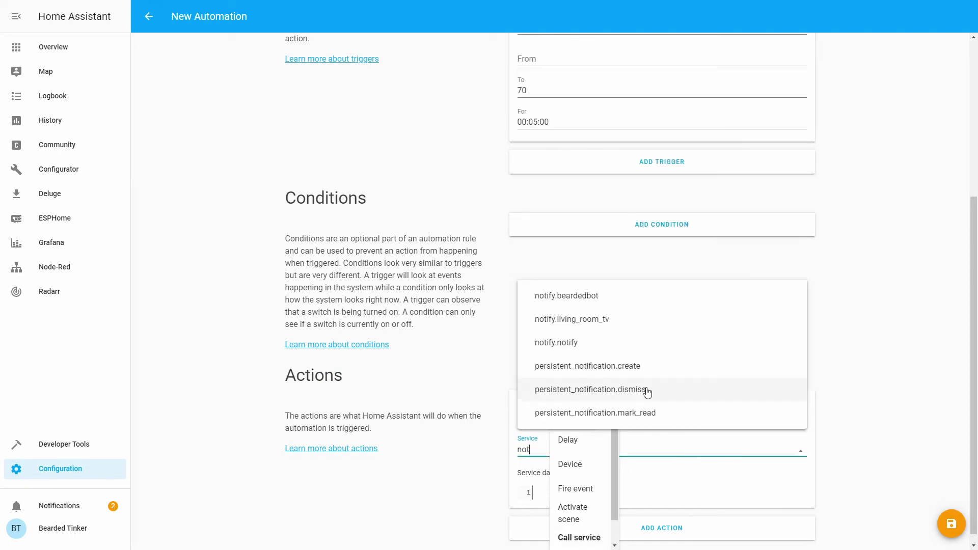
pyautogui.click(600, 302)
# - Set the service data message to 'Luka room needs venting' and save the automation
pyautogui.click(594, 530)
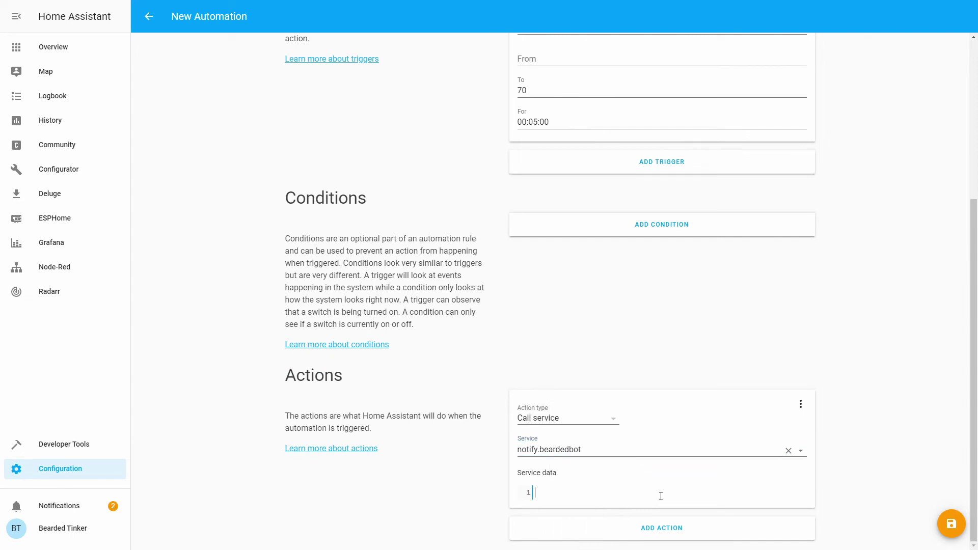
pyautogui.write('mee')
pyautogui.press('BackSpace')
pyautogui.write('ssa')
pyautogui.write('ge: "')
pyautogui.write('"')
pyautogui.write('Luka room ')
pyautogui.write('nee')
pyautogui.write('ds ')
pyautogui.write('venting')
pyautogui.click(943, 528)
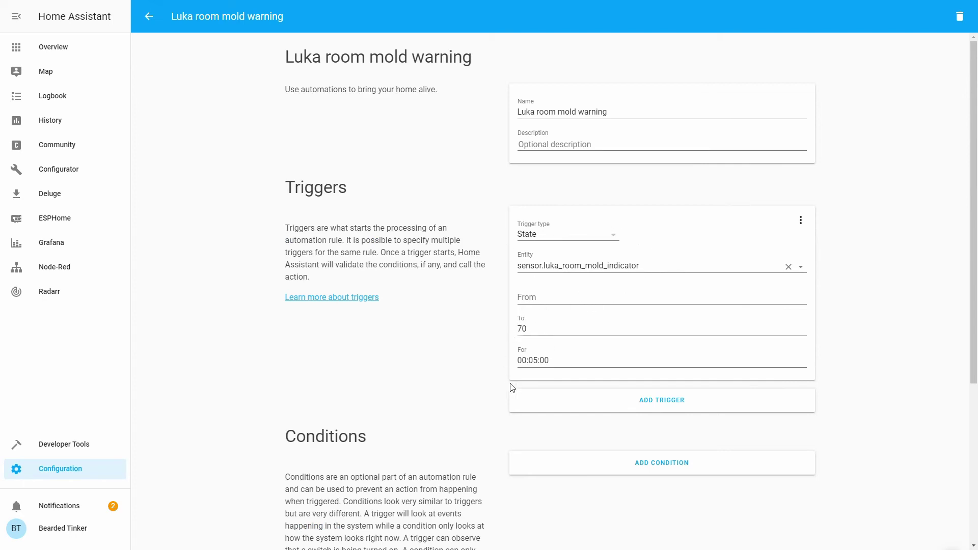
pyautogui.scroll(-5, 541, 417)
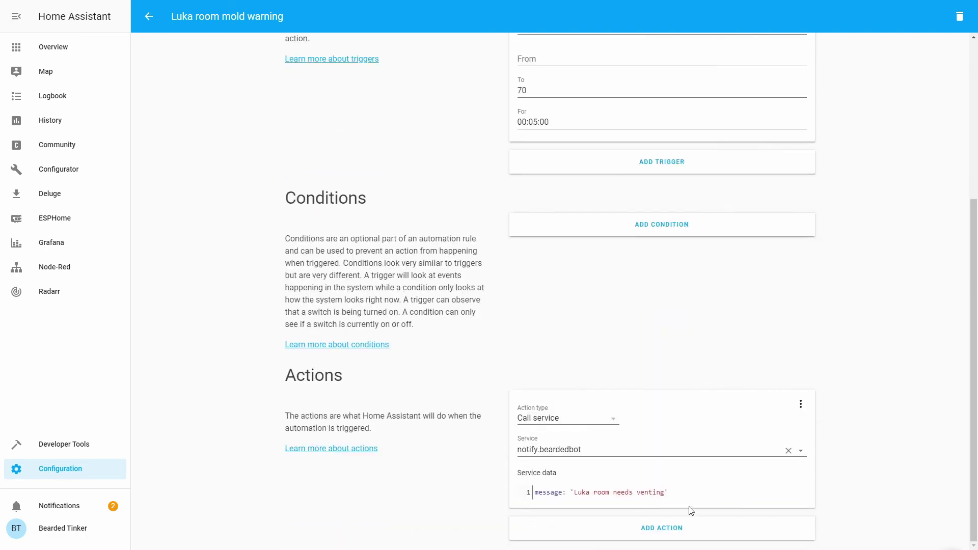
# - Run Check Config and Reload Automations in Server Controls, then bring up the BeardedBot Telegram chat
pyautogui.click(149, 17)
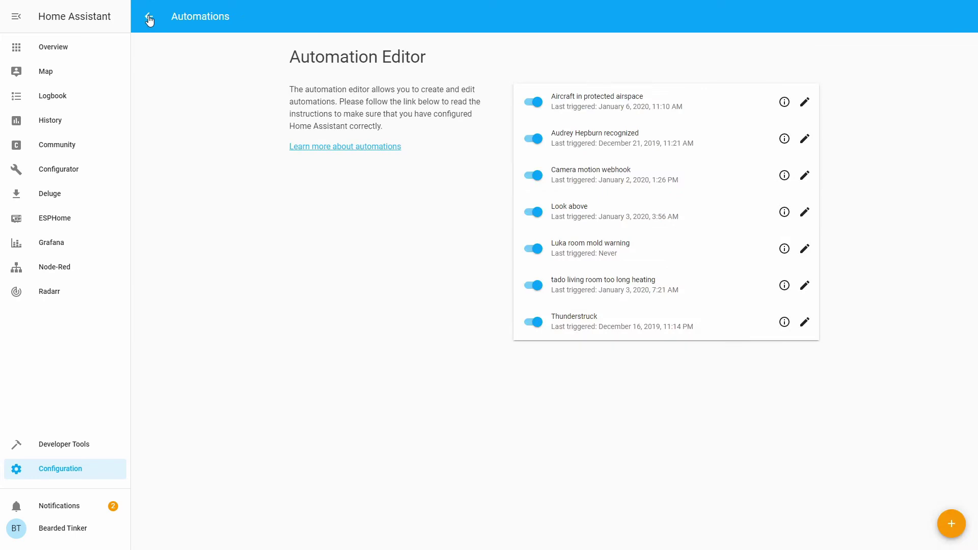
pyautogui.click(149, 18)
pyautogui.click(541, 396)
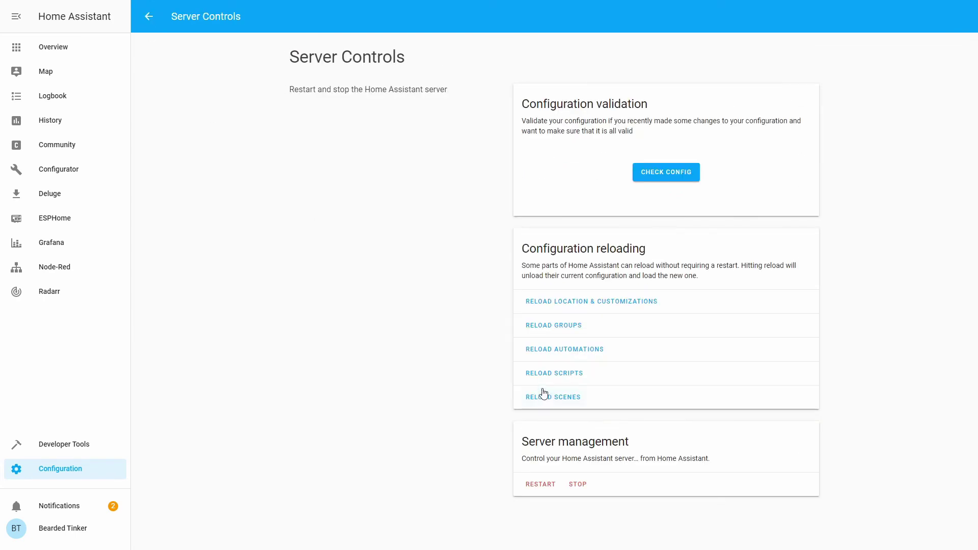
pyautogui.click(667, 170)
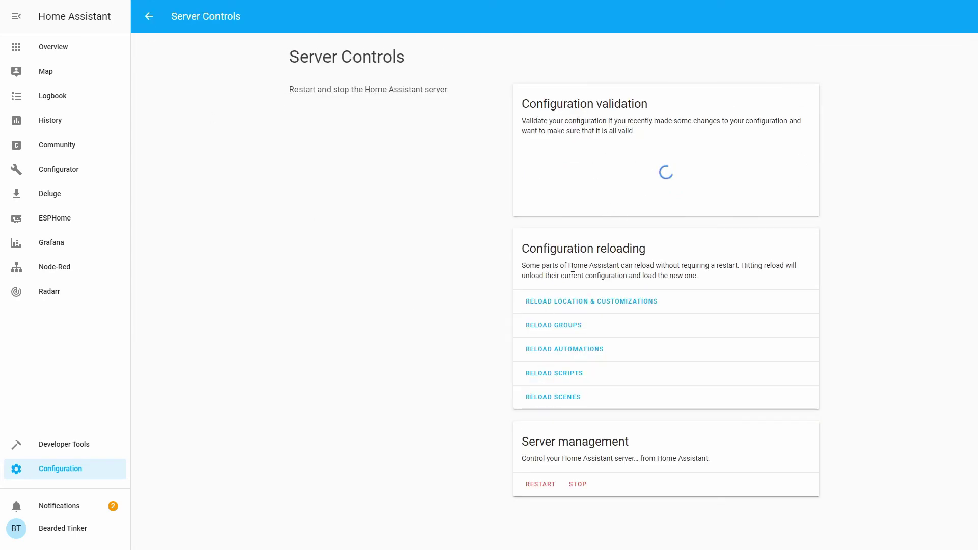
pyautogui.click(591, 347)
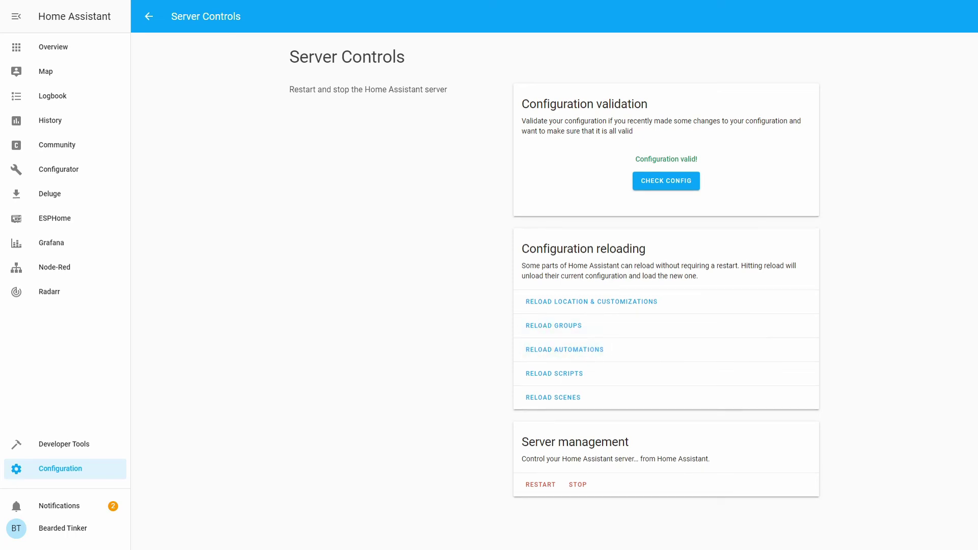
pyautogui.hotkey('alt', 'Tab')
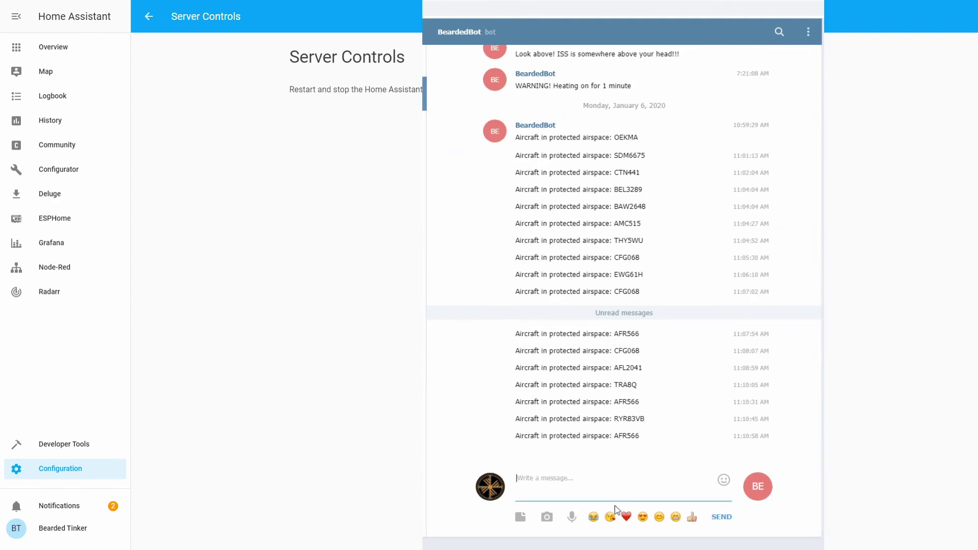
# - Call automation.trigger on automation.luka_room_mold_warning in Developer Tools to send 'Luka room needs venting'
pyautogui.click(656, 262)
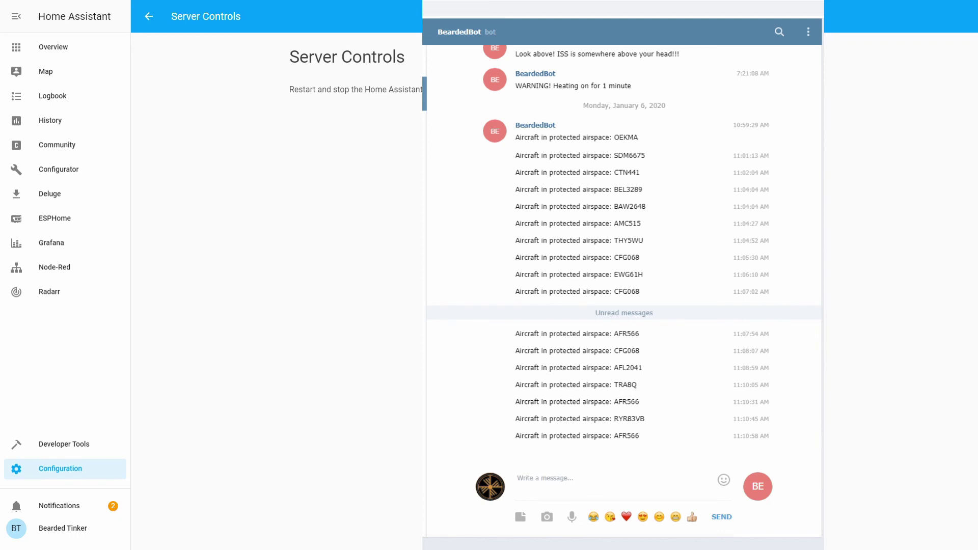
pyautogui.click(76, 447)
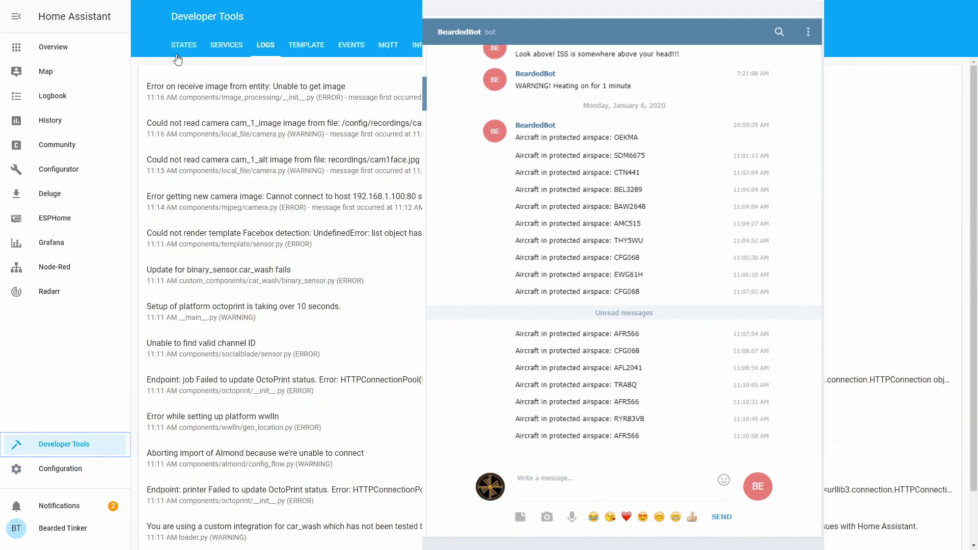
pyautogui.click(226, 45)
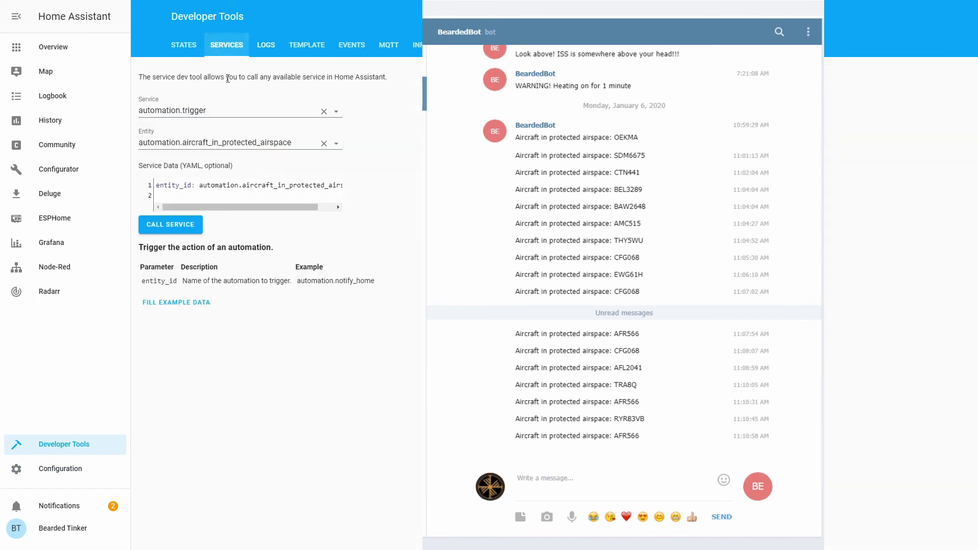
pyautogui.click(333, 144)
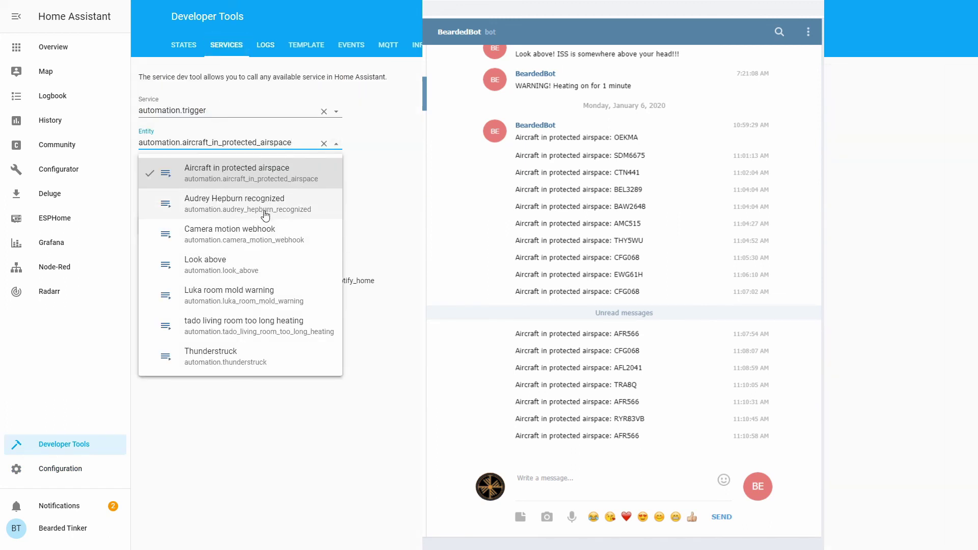
pyautogui.click(261, 301)
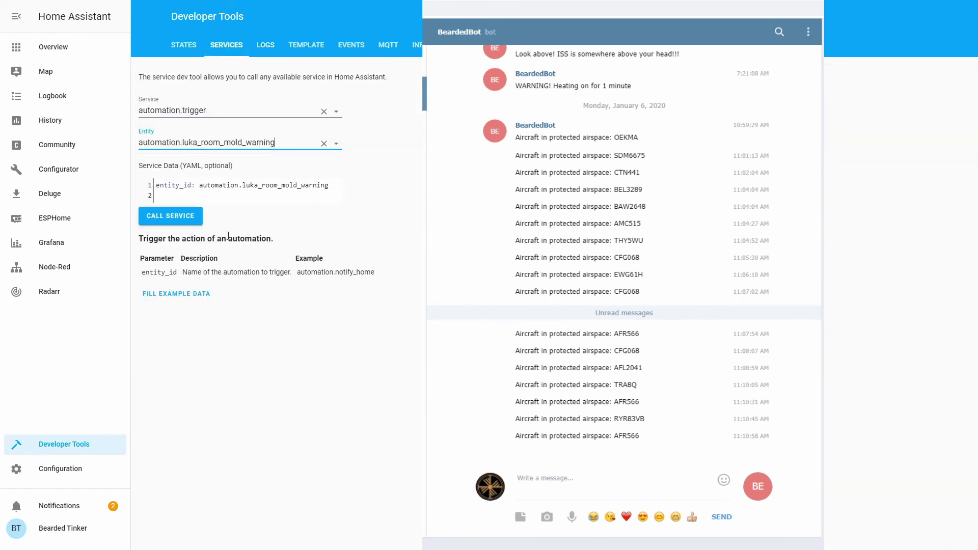
pyautogui.click(183, 217)
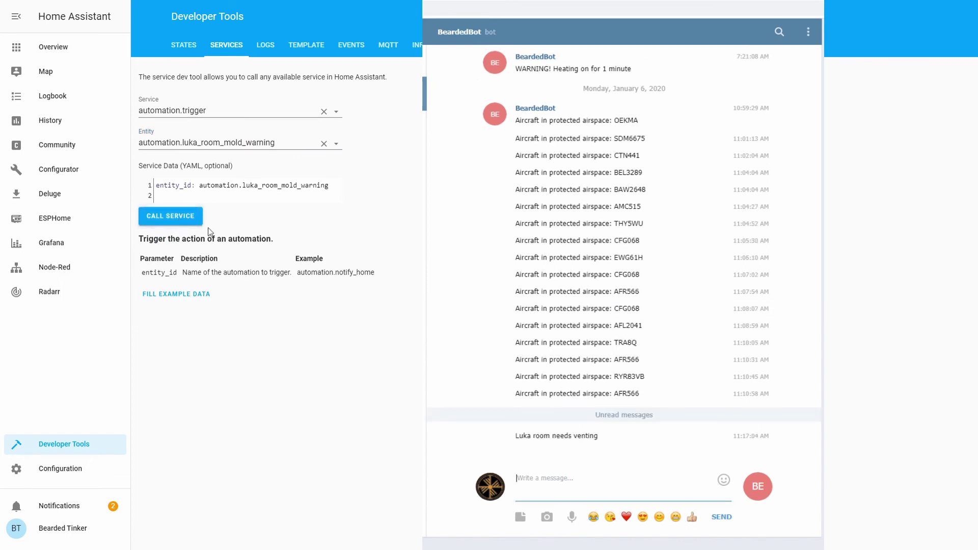